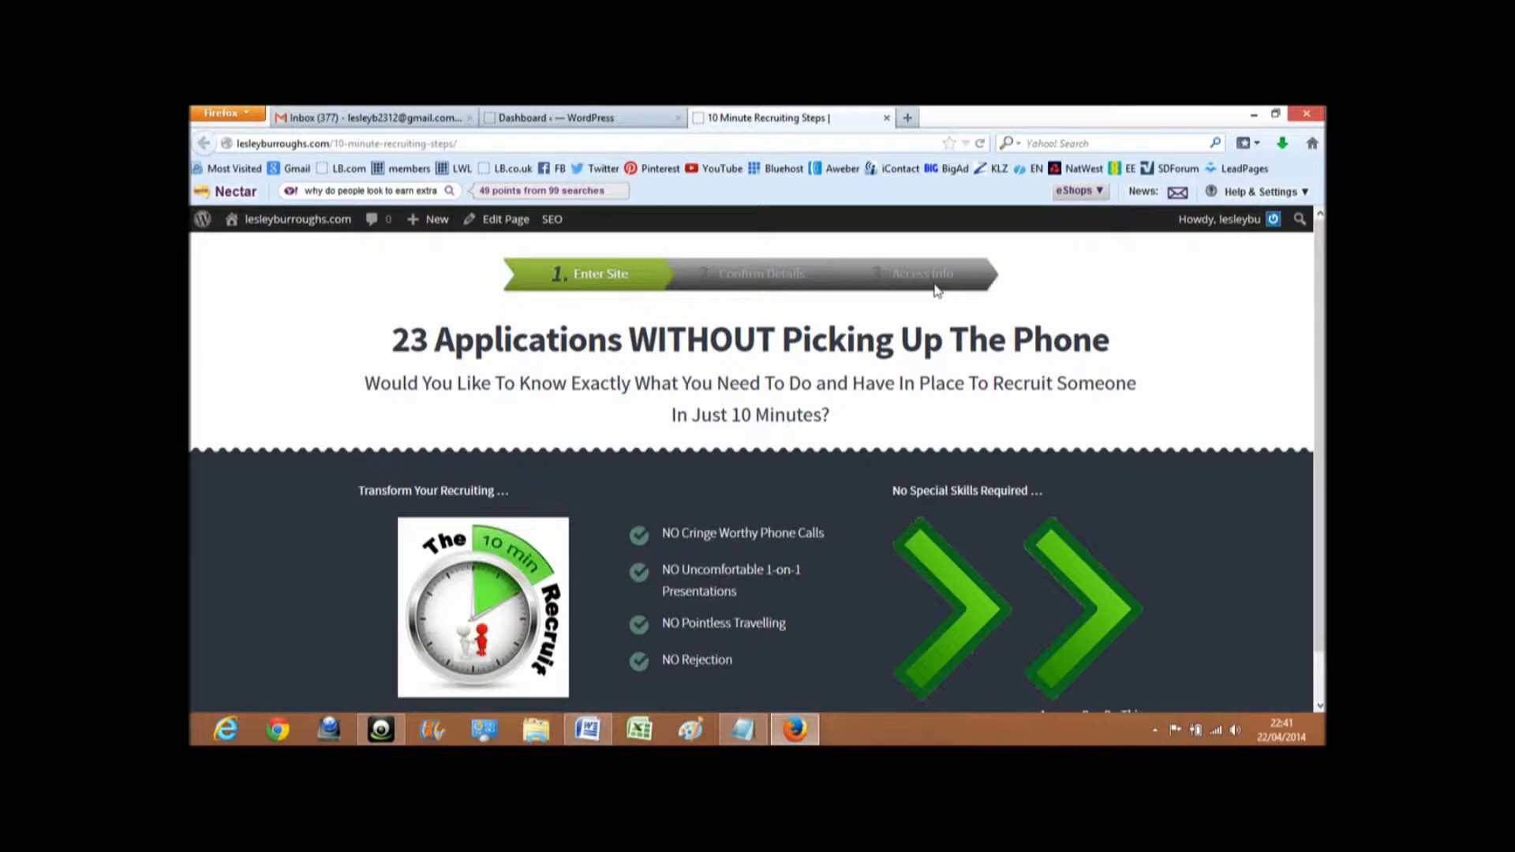
# - Open the "10 Minute Recruiting" page from the WordPress page list in the Live Editor
pyautogui.click(559, 119)
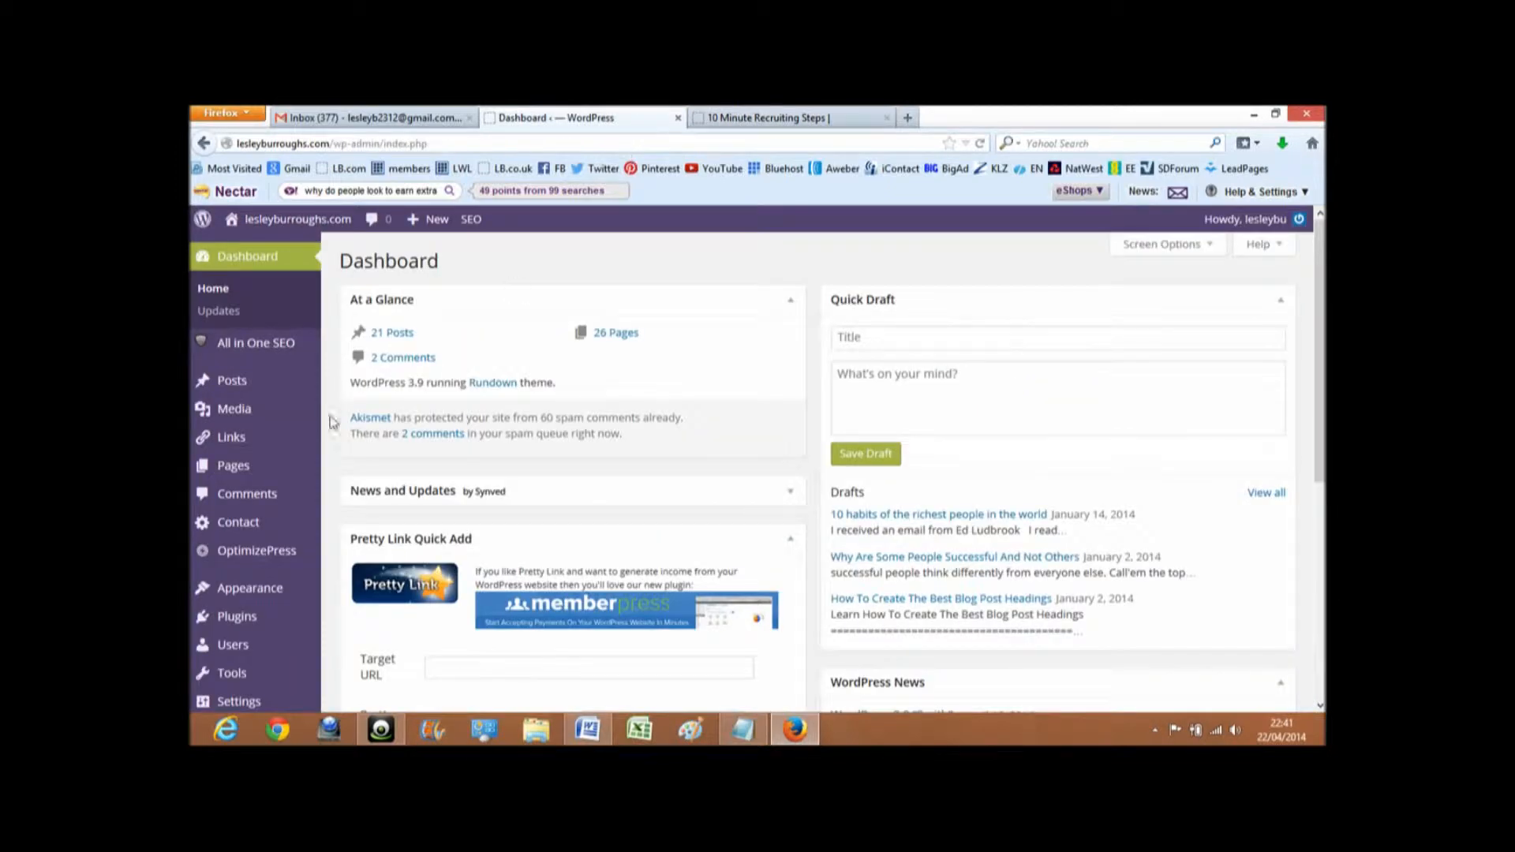
pyautogui.click(338, 472)
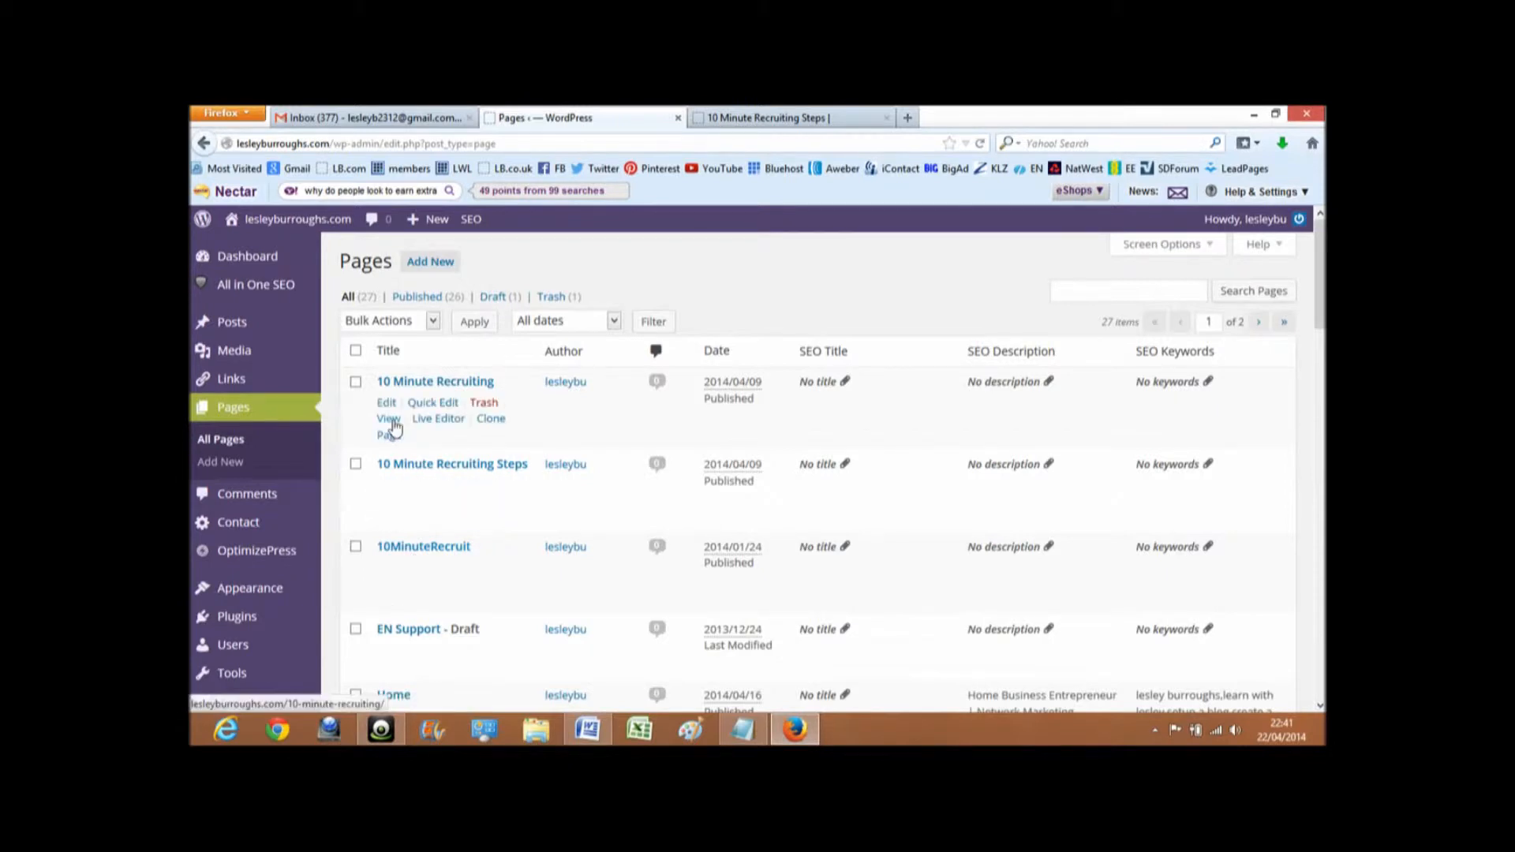
pyautogui.click(426, 419)
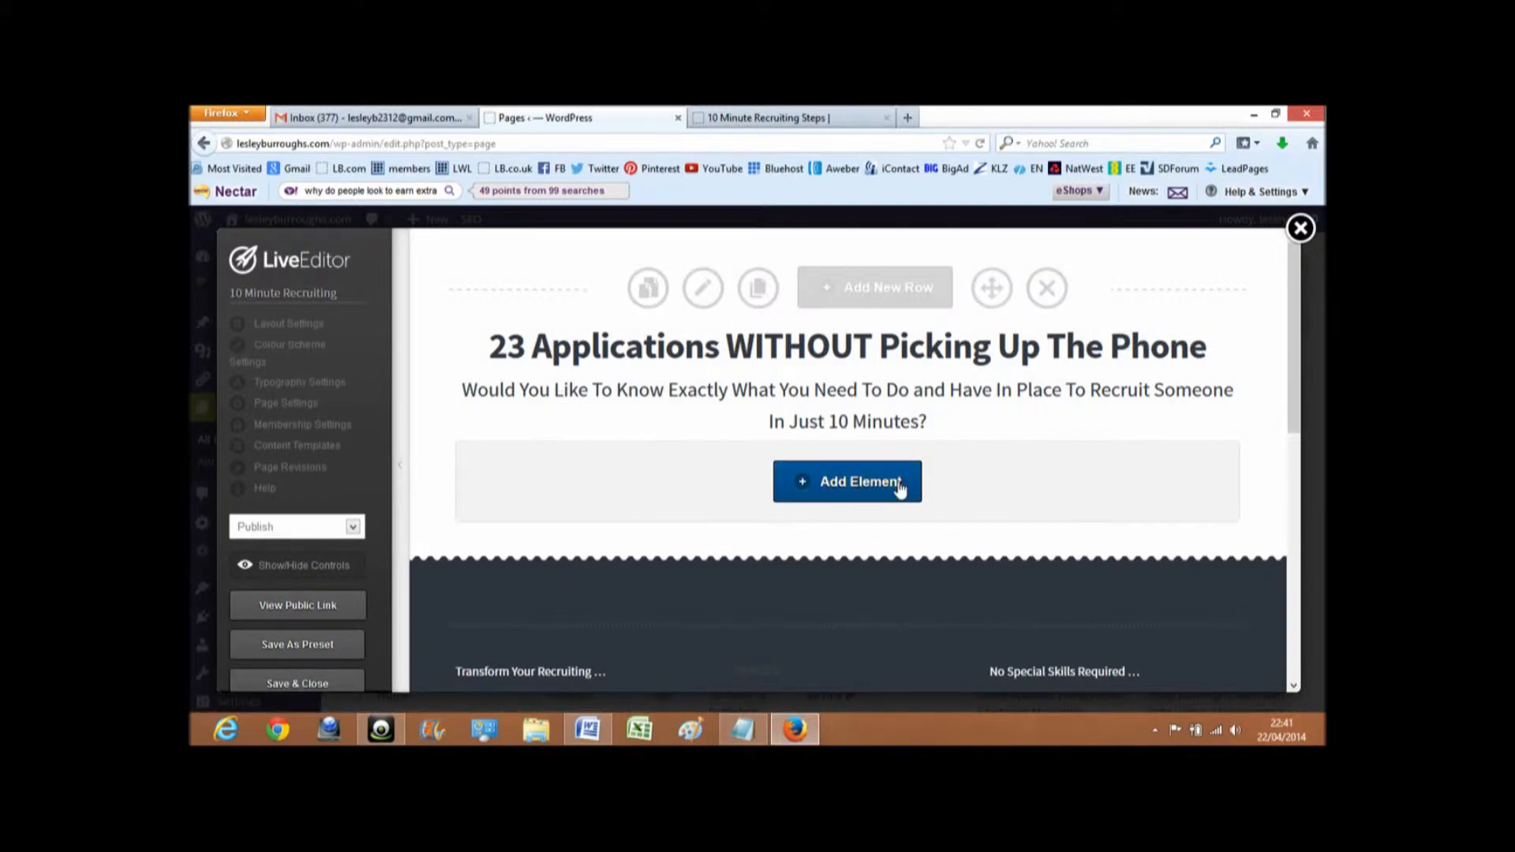
# - Add an element below the headline text, searching for "order step" and choosing Order Step Graphics
pyautogui.click(853, 486)
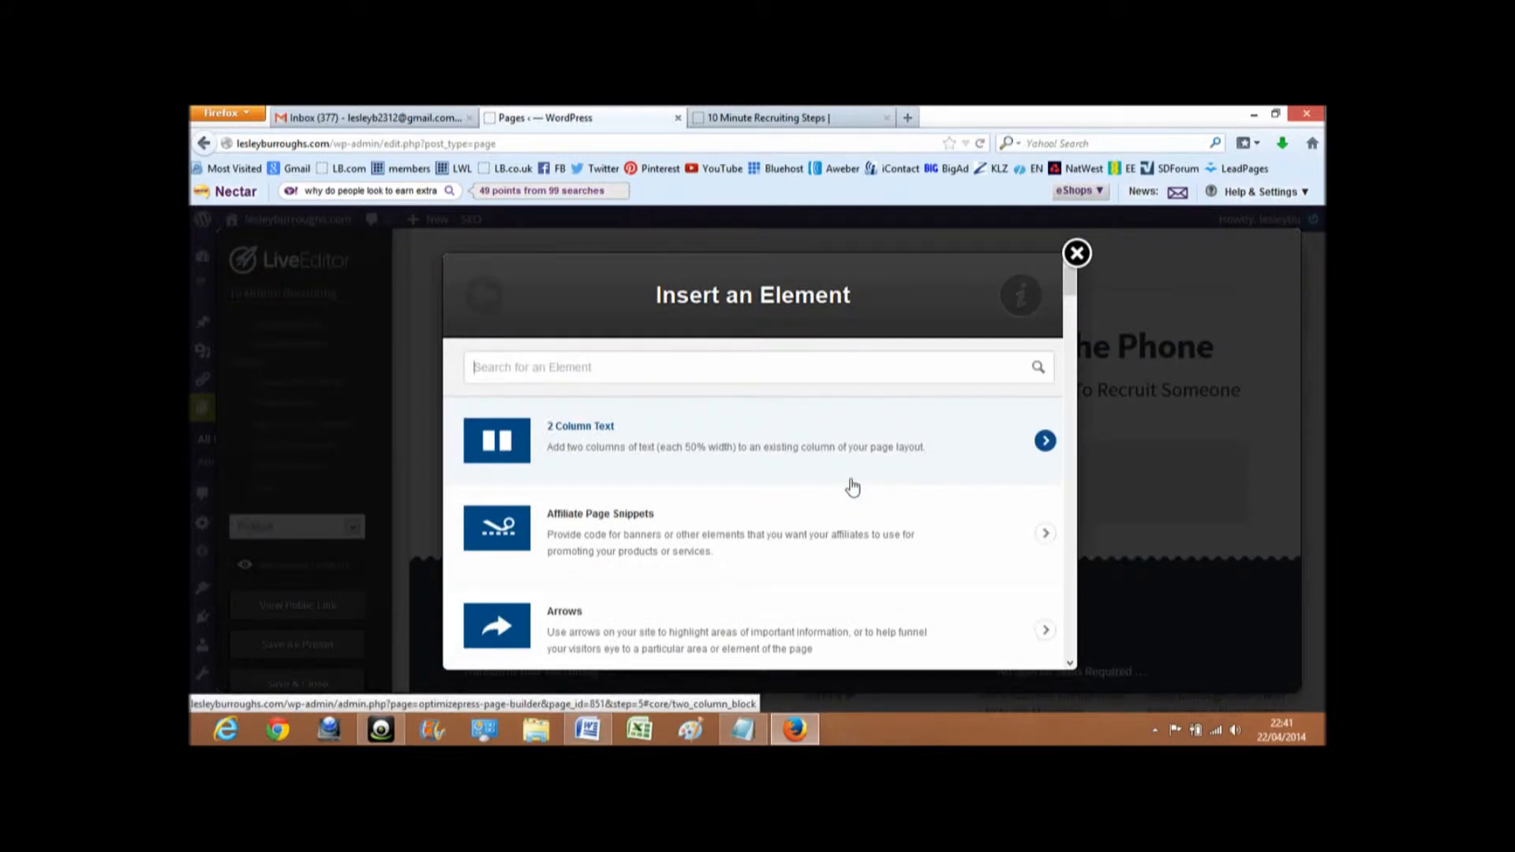
pyautogui.write('ord')
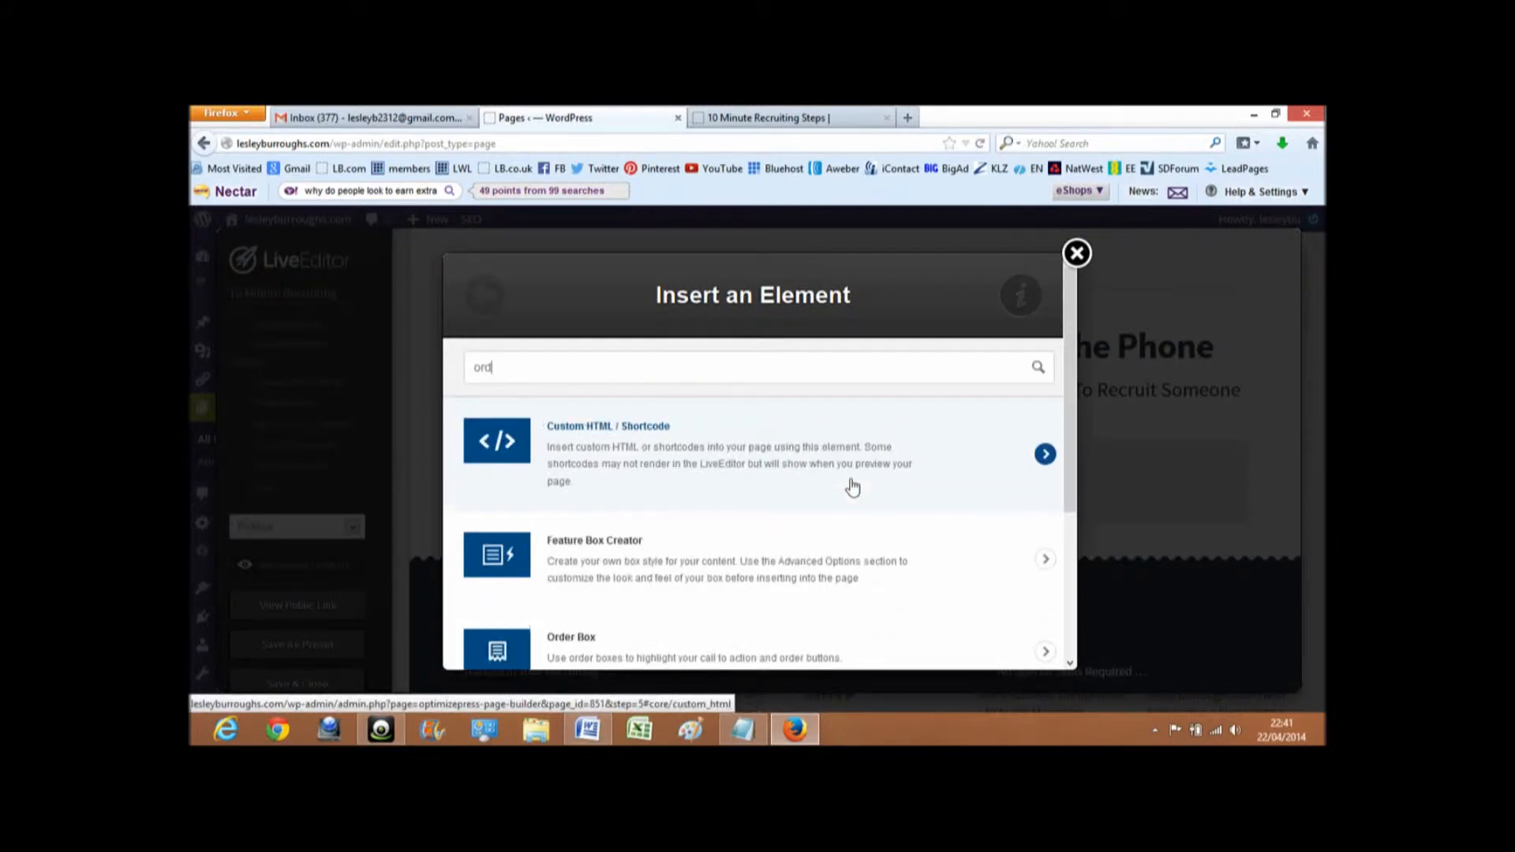
pyautogui.write('er step')
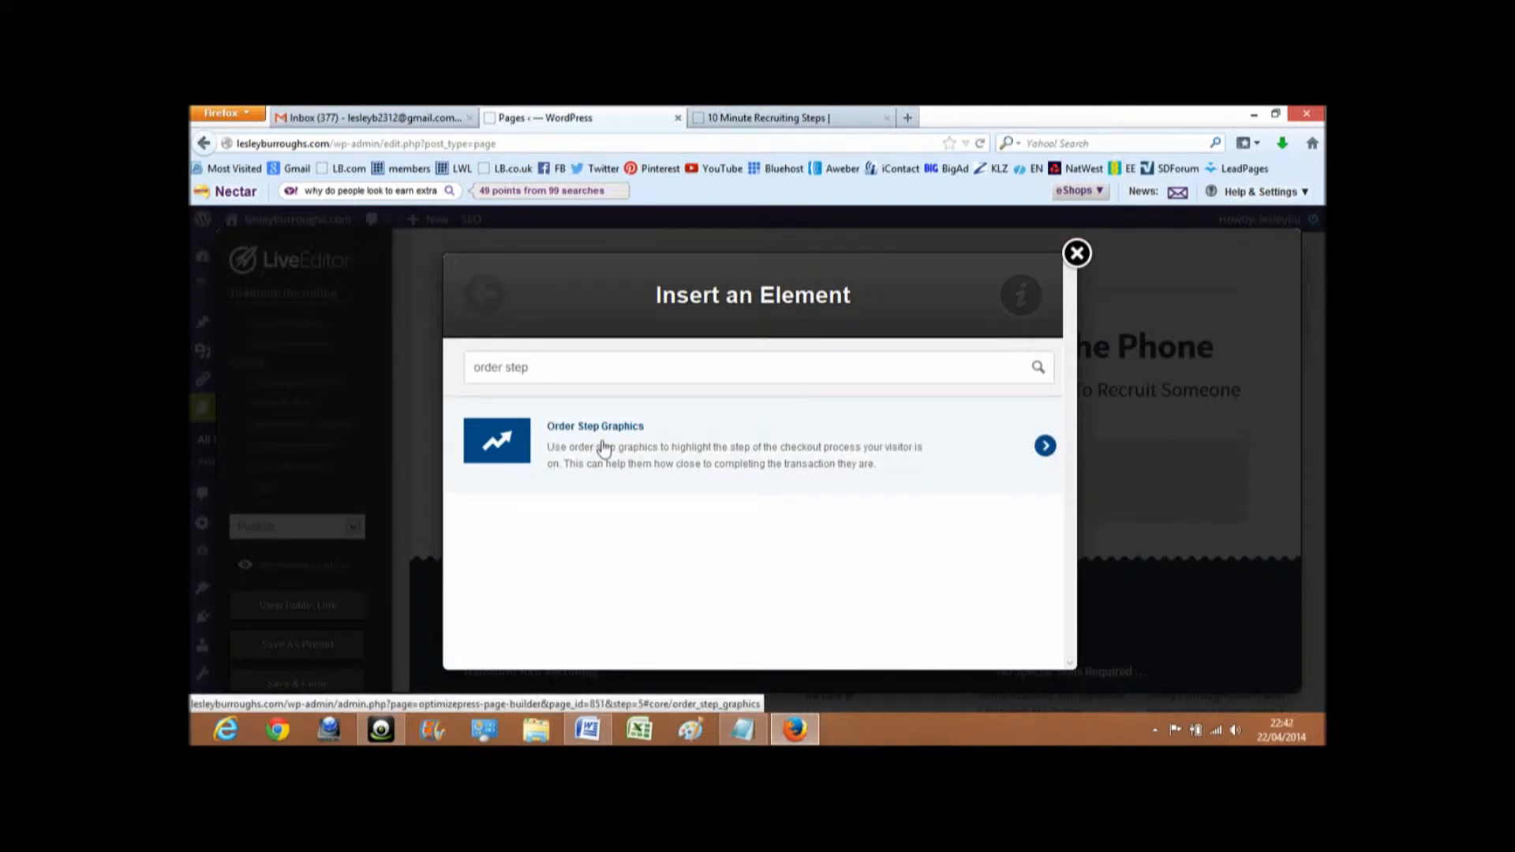
pyautogui.click(1045, 446)
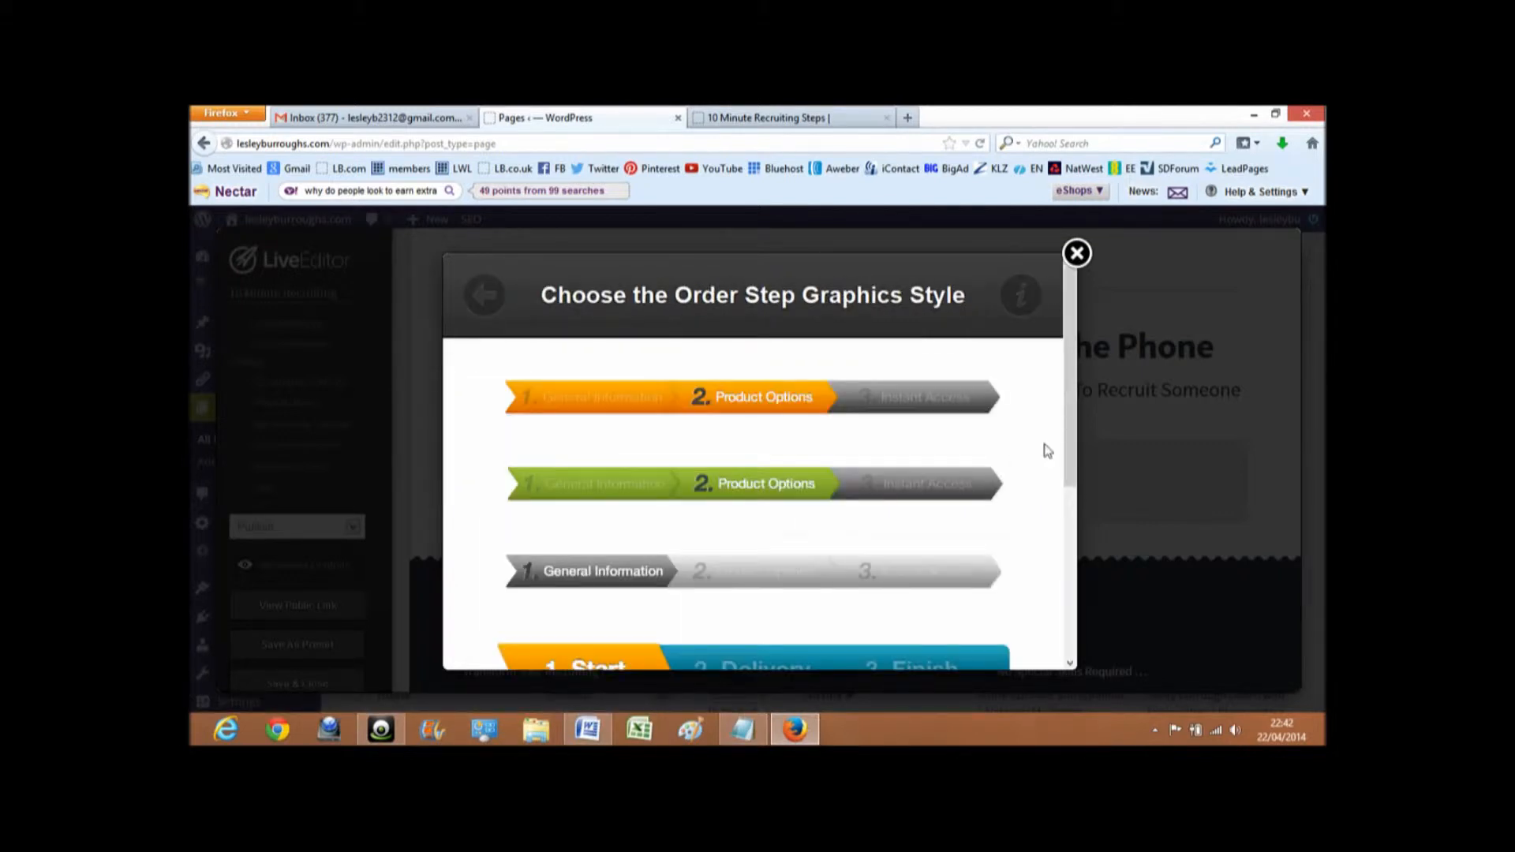
# - Look through the order step graphic styles and choose the green arrow bar with the dark grey end
pyautogui.scroll(-5, 1047, 450)
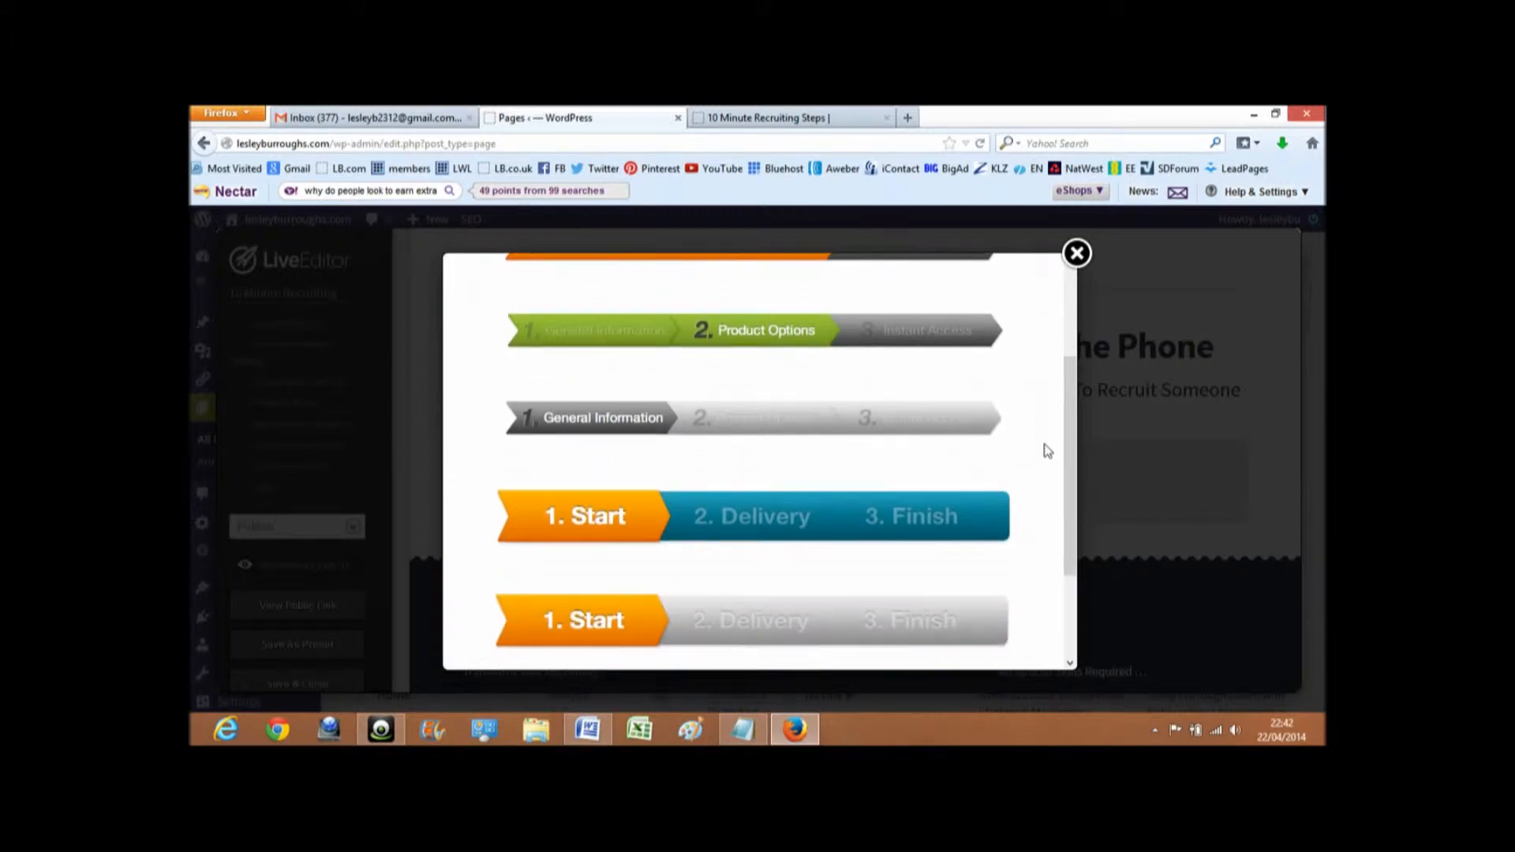
pyautogui.scroll(-2, 1047, 450)
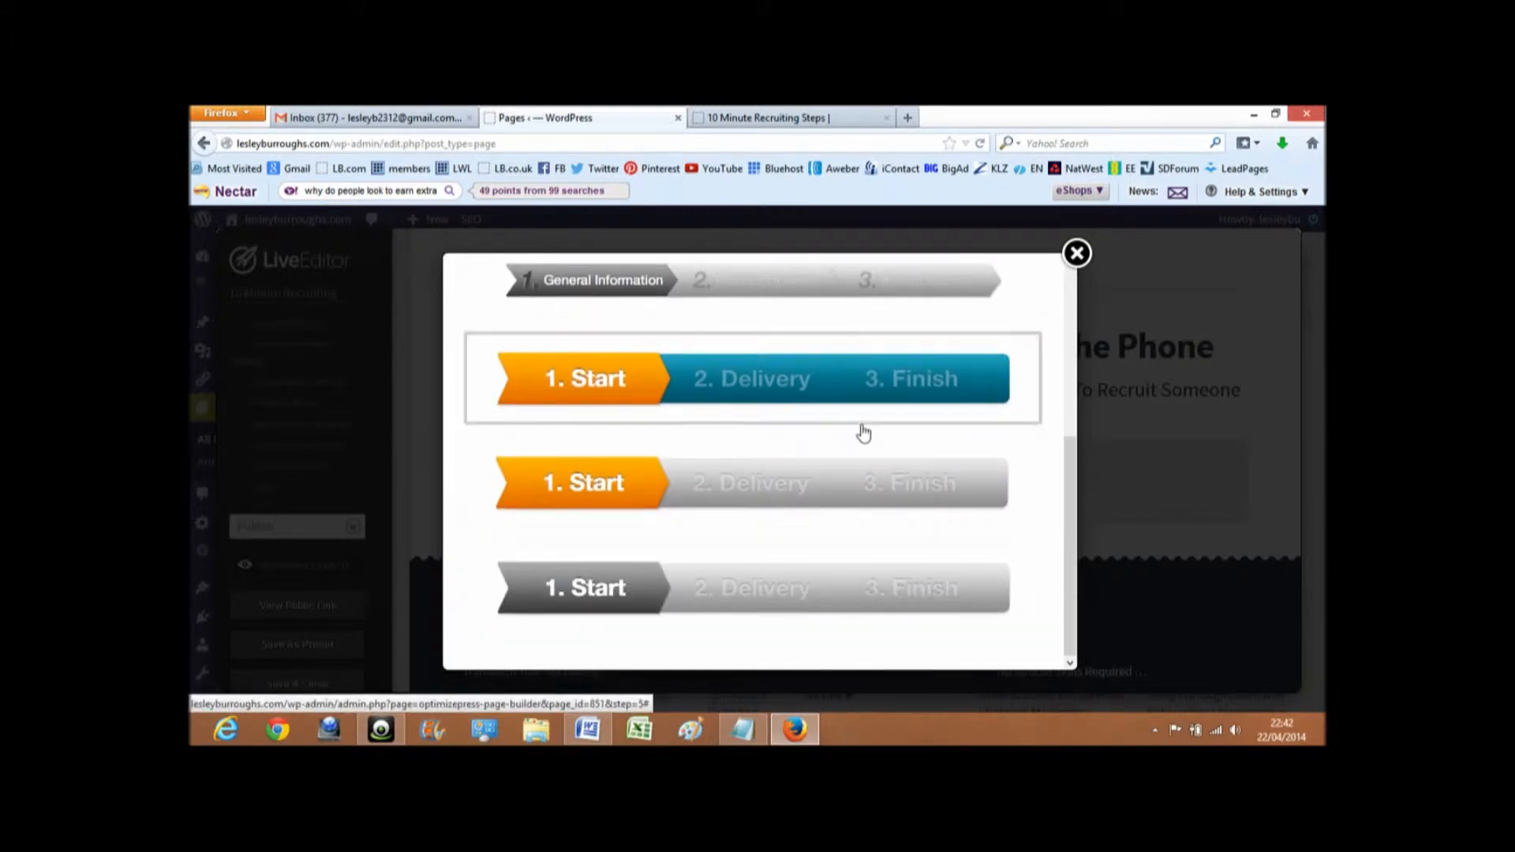
pyautogui.scroll(1, 863, 429)
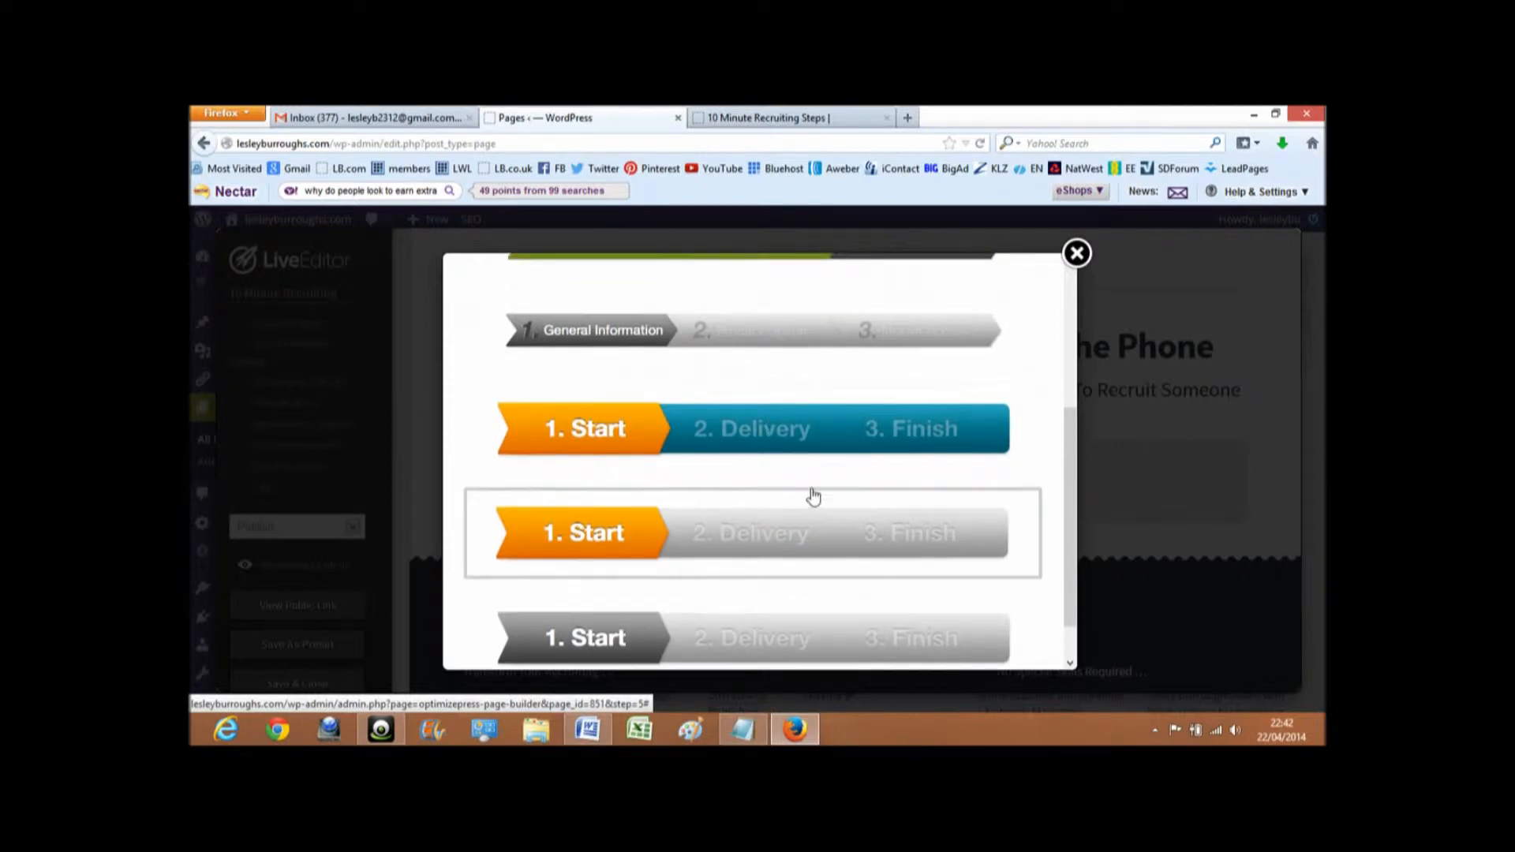
pyautogui.scroll(1, 812, 497)
pyautogui.scroll(3, 813, 496)
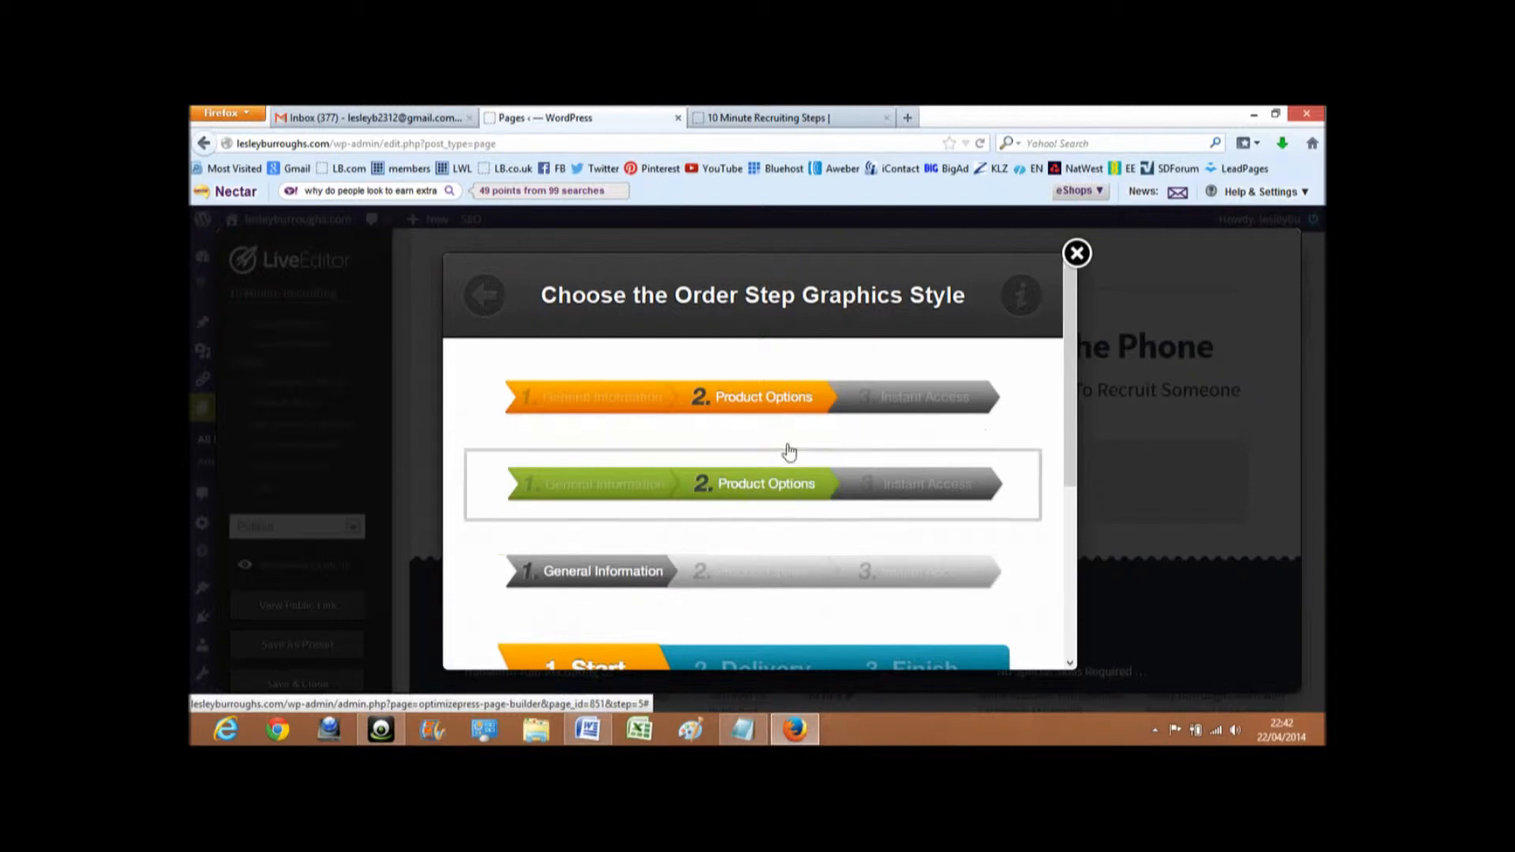
pyautogui.click(795, 490)
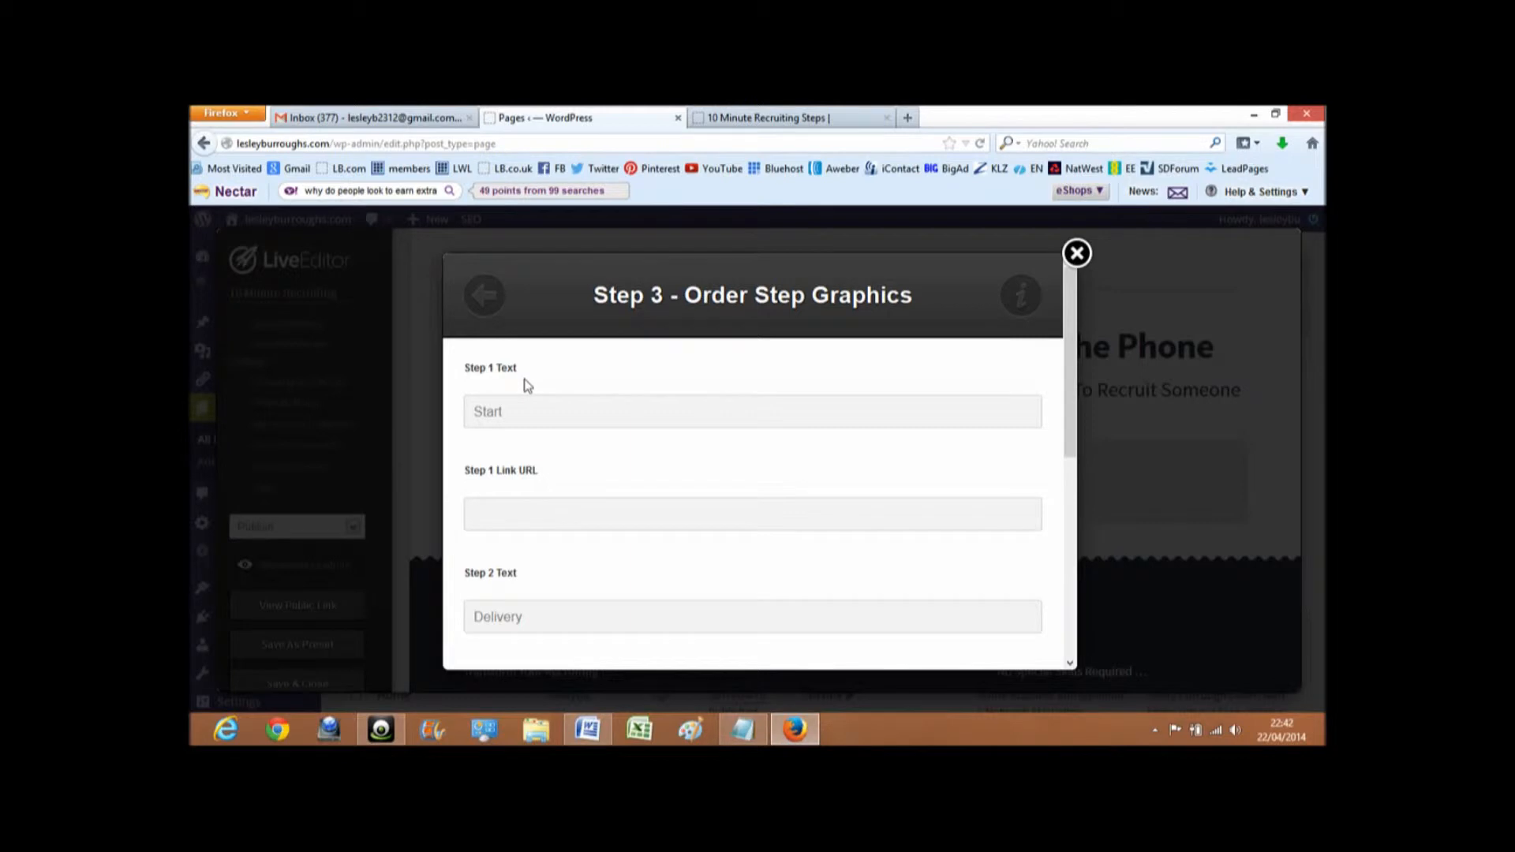
# - Check the step labels on the finished 10 Minute Recruiting Steps page and set the Step 1 text to "Enter Site"
pyautogui.click(813, 119)
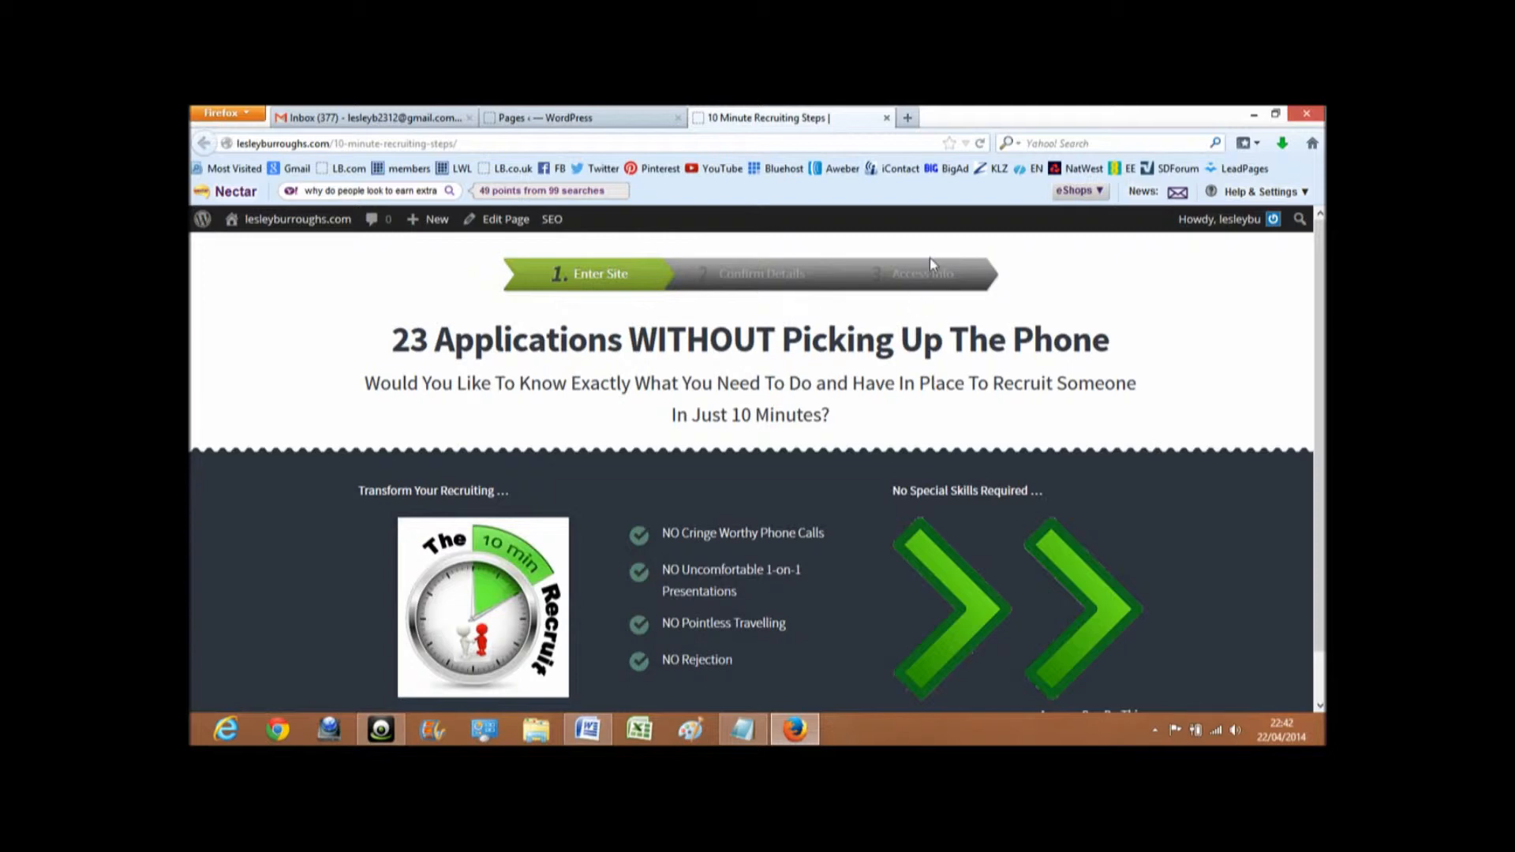
pyautogui.click(553, 118)
pyautogui.click(583, 407)
pyautogui.moveTo(584, 406); pyautogui.dragTo(451, 408)
pyautogui.write('Enter Site')
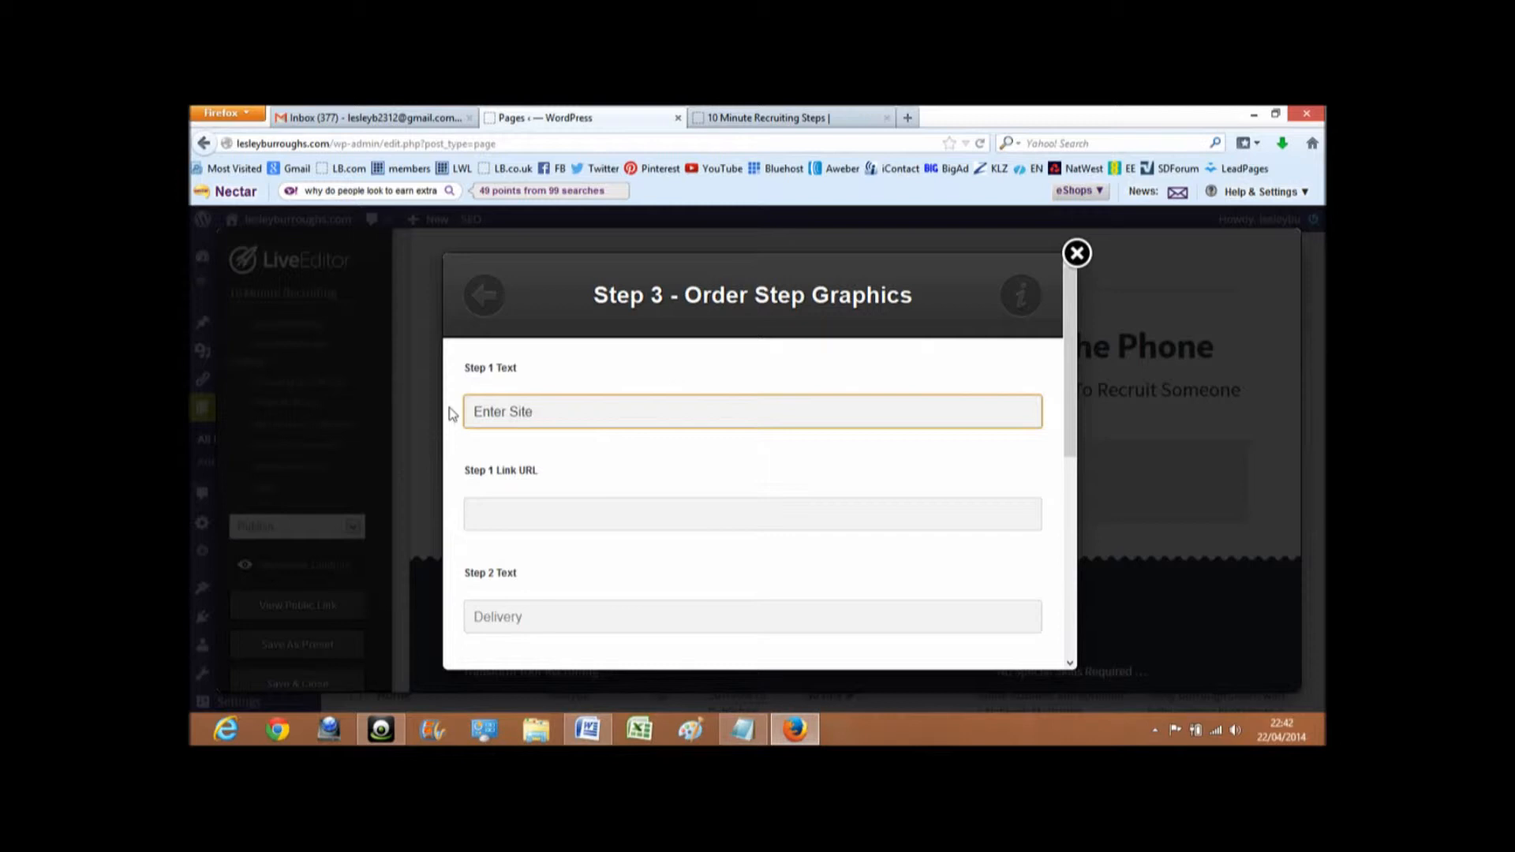
# - Check the finished example page again and set the Step 2 text to "Confirm Details", leaving the link URLs blank
pyautogui.scroll(-2, 452, 413)
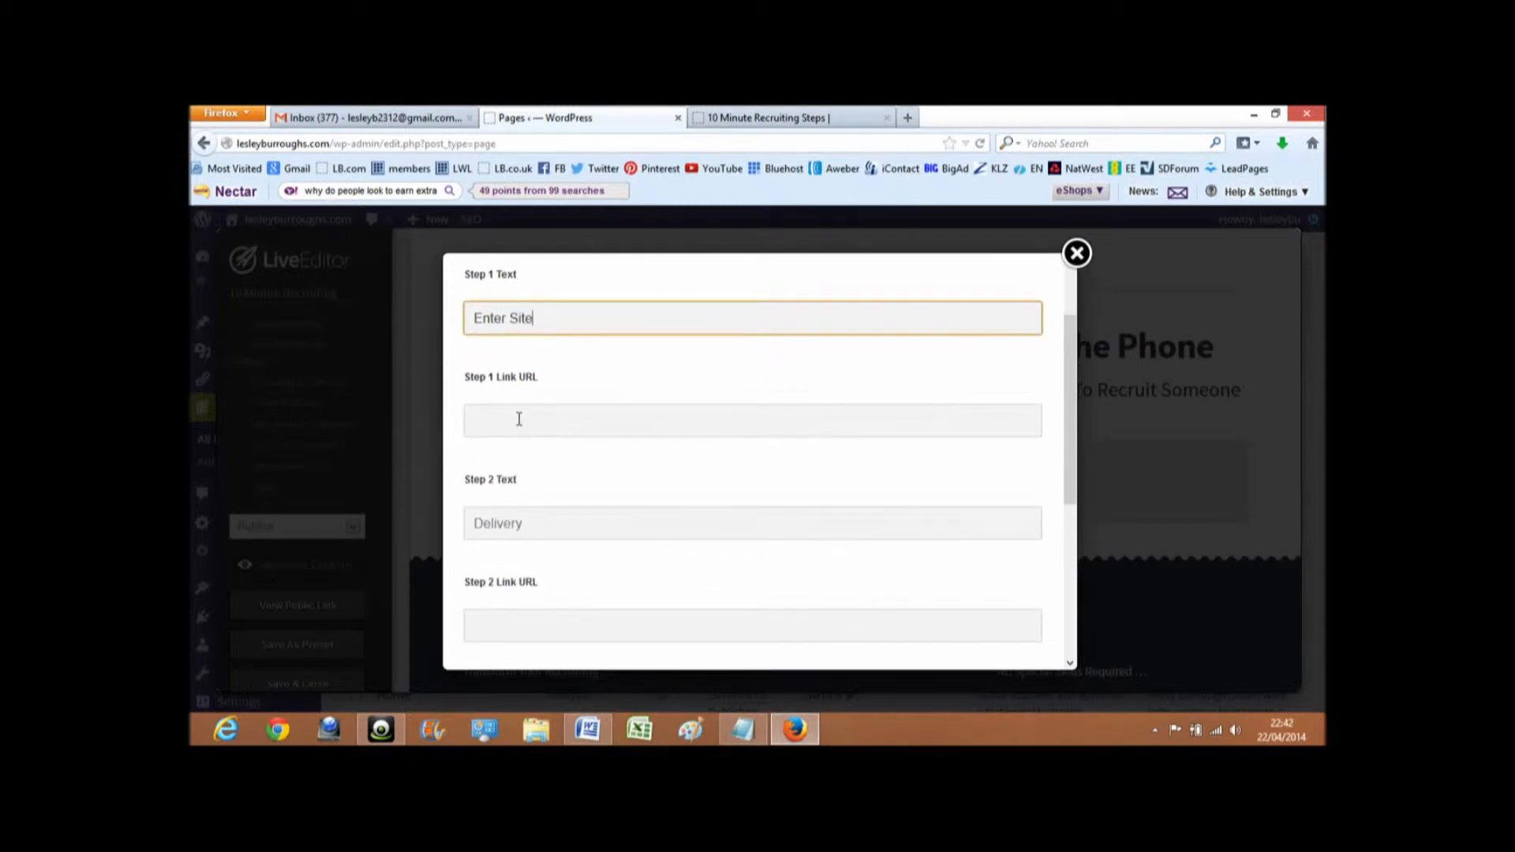
pyautogui.click(722, 119)
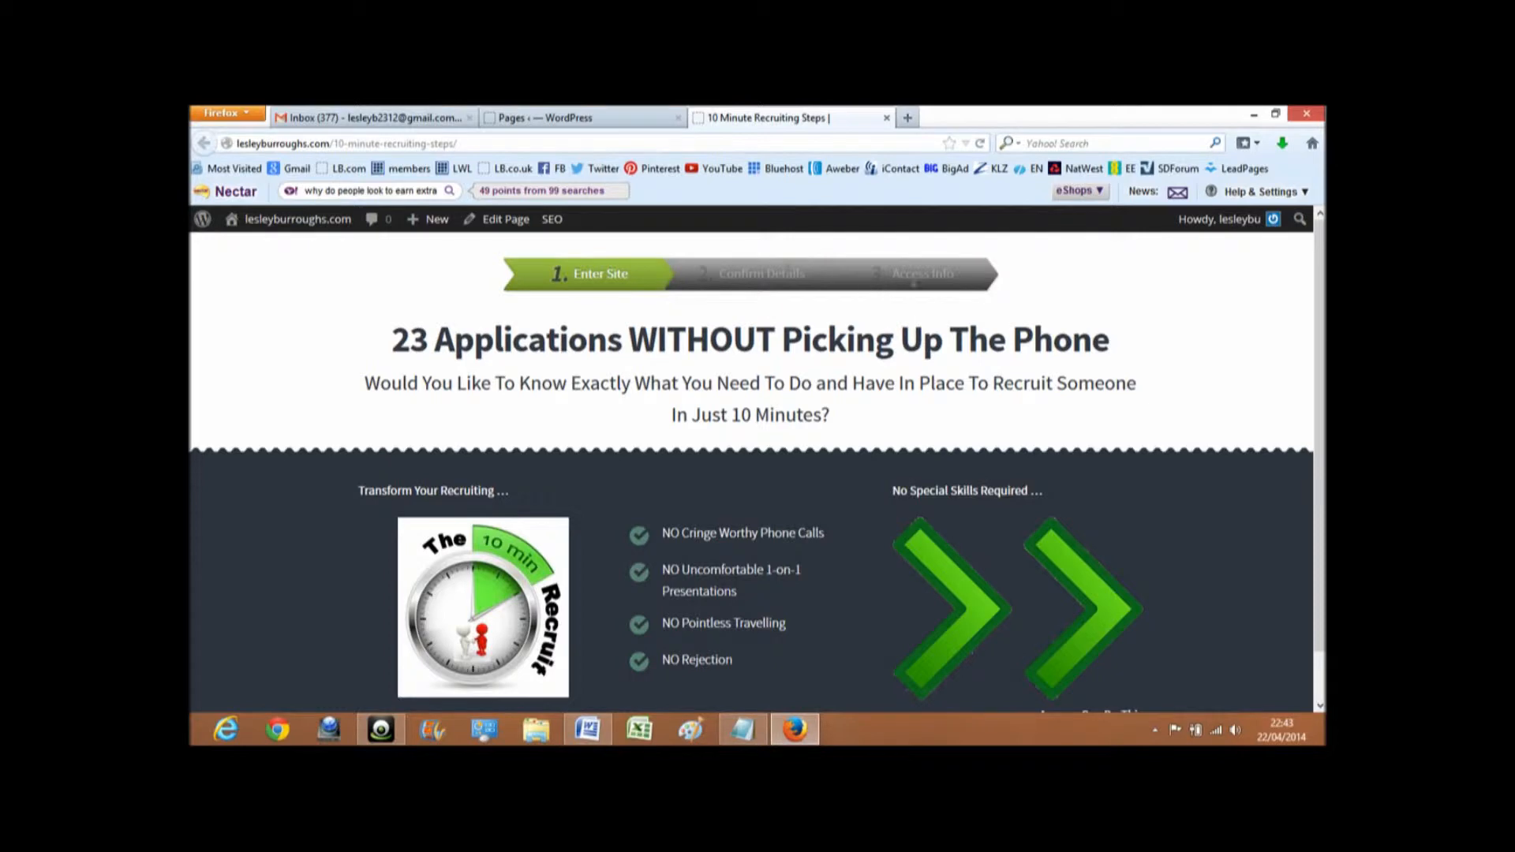
pyautogui.click(568, 119)
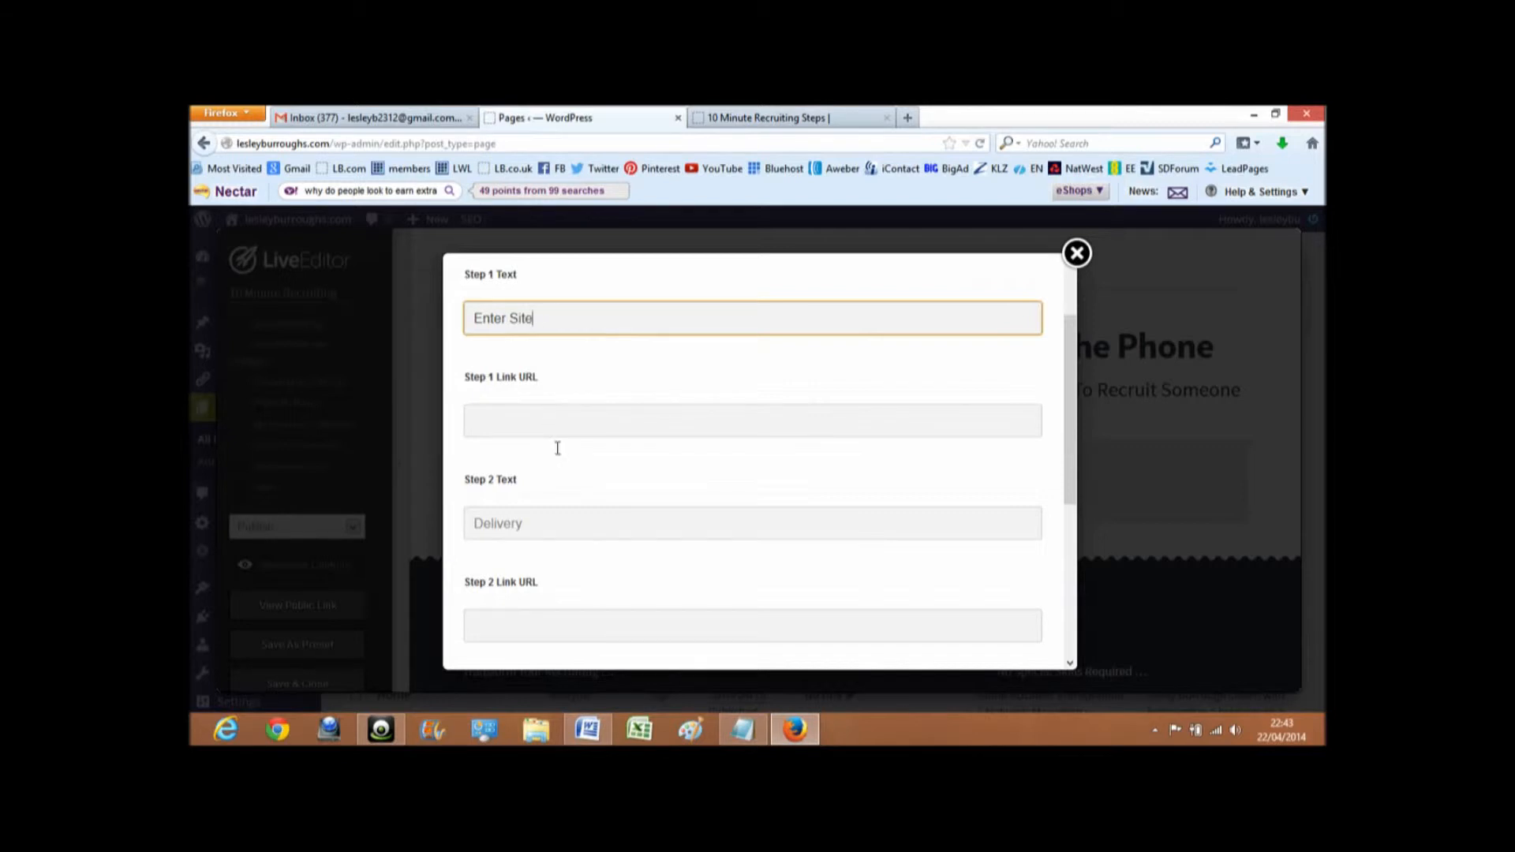
pyautogui.moveTo(544, 523); pyautogui.dragTo(460, 528)
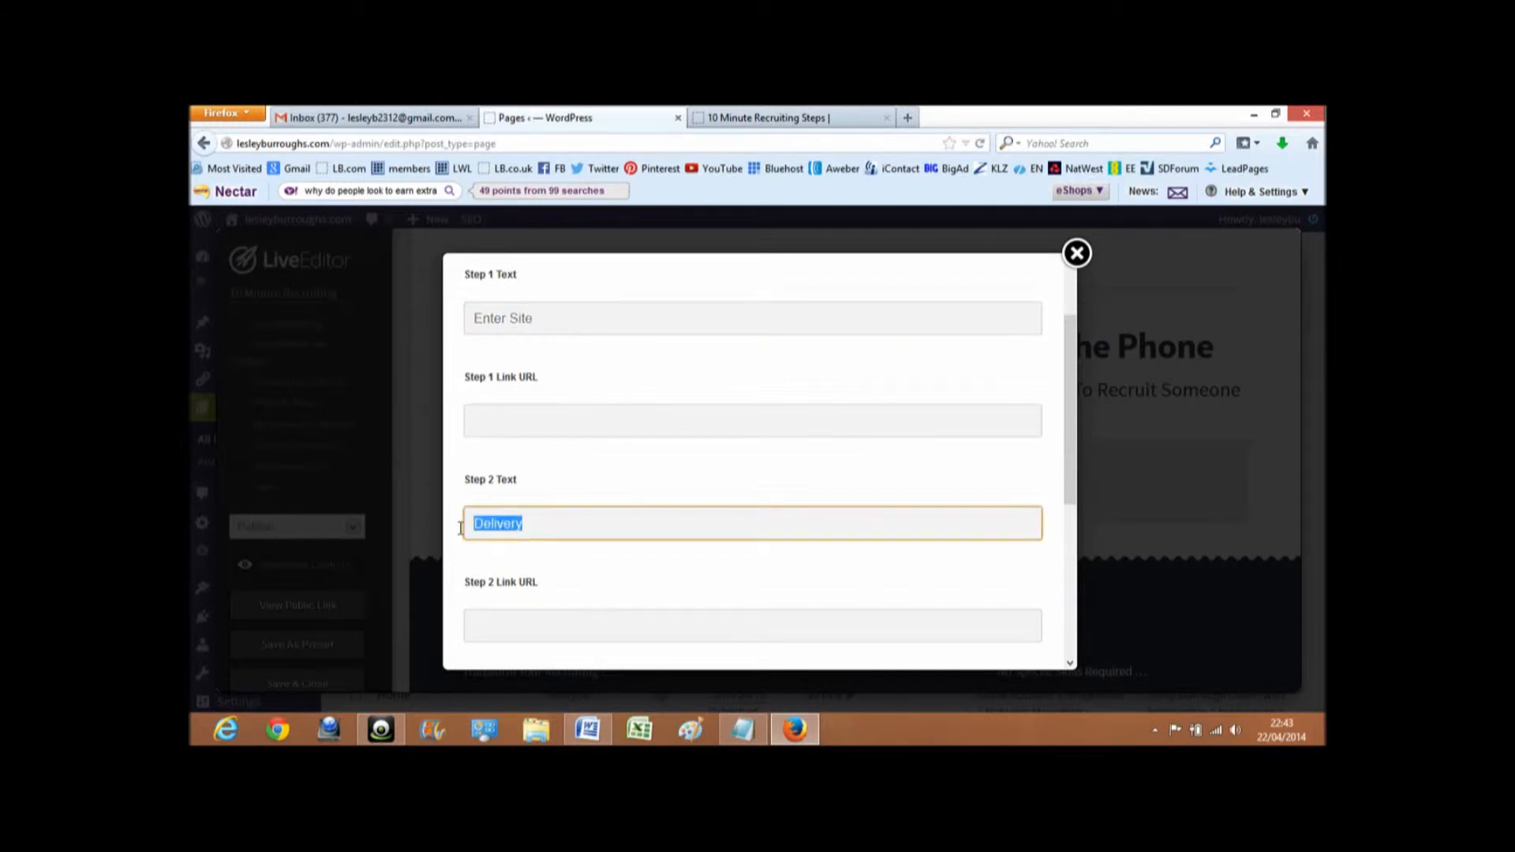
pyautogui.write('Confirm Details')
pyautogui.press('Tab')
pyautogui.press('Tab')
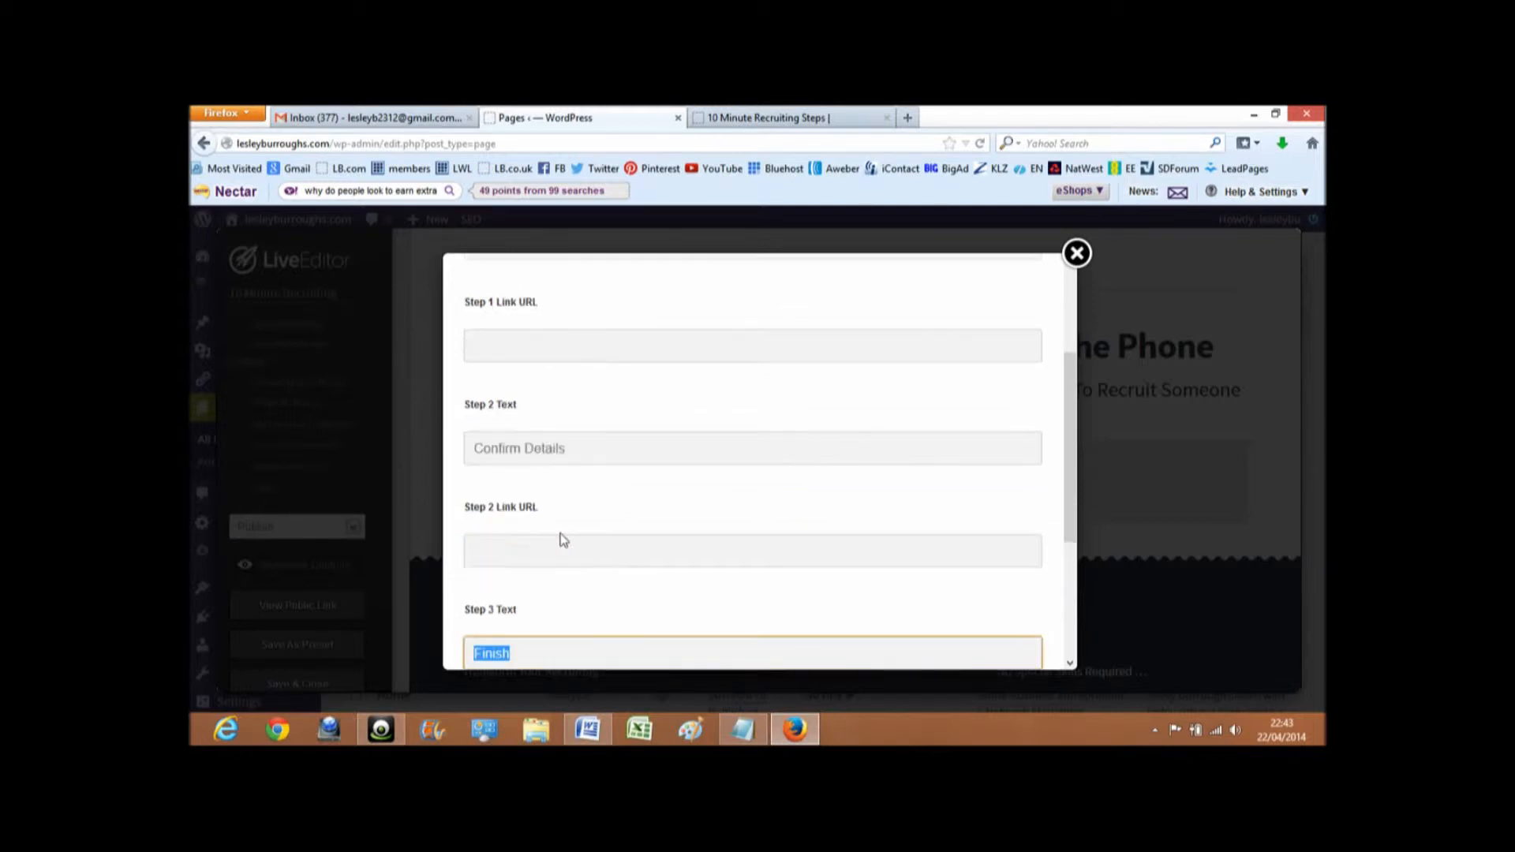
# - Set the Step 3 text of the order step graphic to "Access Info"
pyautogui.scroll(-1, 564, 539)
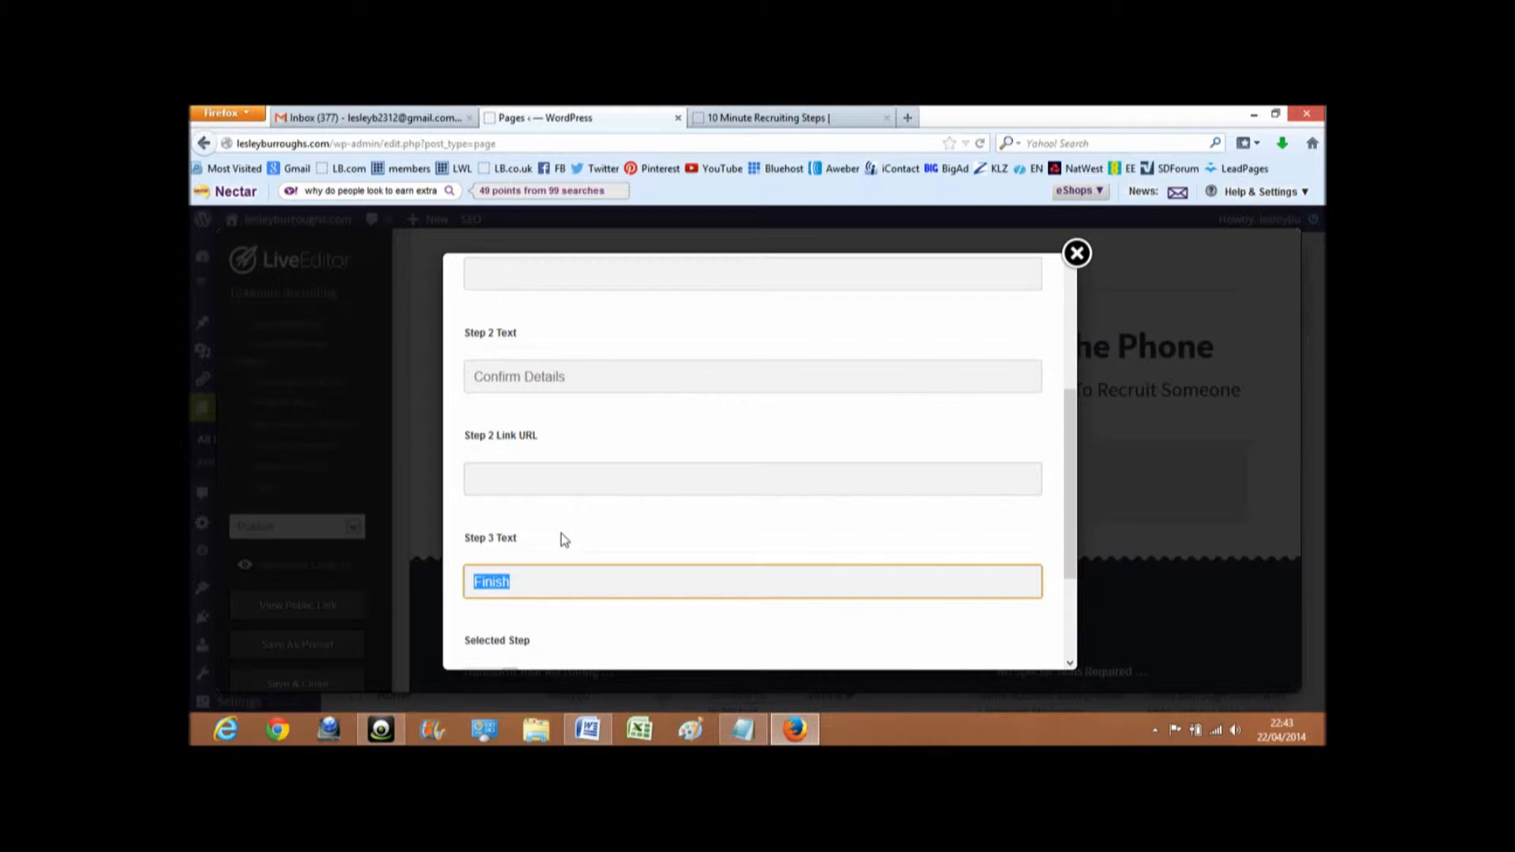
pyautogui.write('\\ace')
pyautogui.press('BackSpace')
pyautogui.press('BackSpace')
pyautogui.press('BackSpace')
pyautogui.press('BackSpace')
pyautogui.write('Access Info')
# - Set the selected step to Step 1 and insert the order step graphic into the page
pyautogui.scroll(-3, 589, 566)
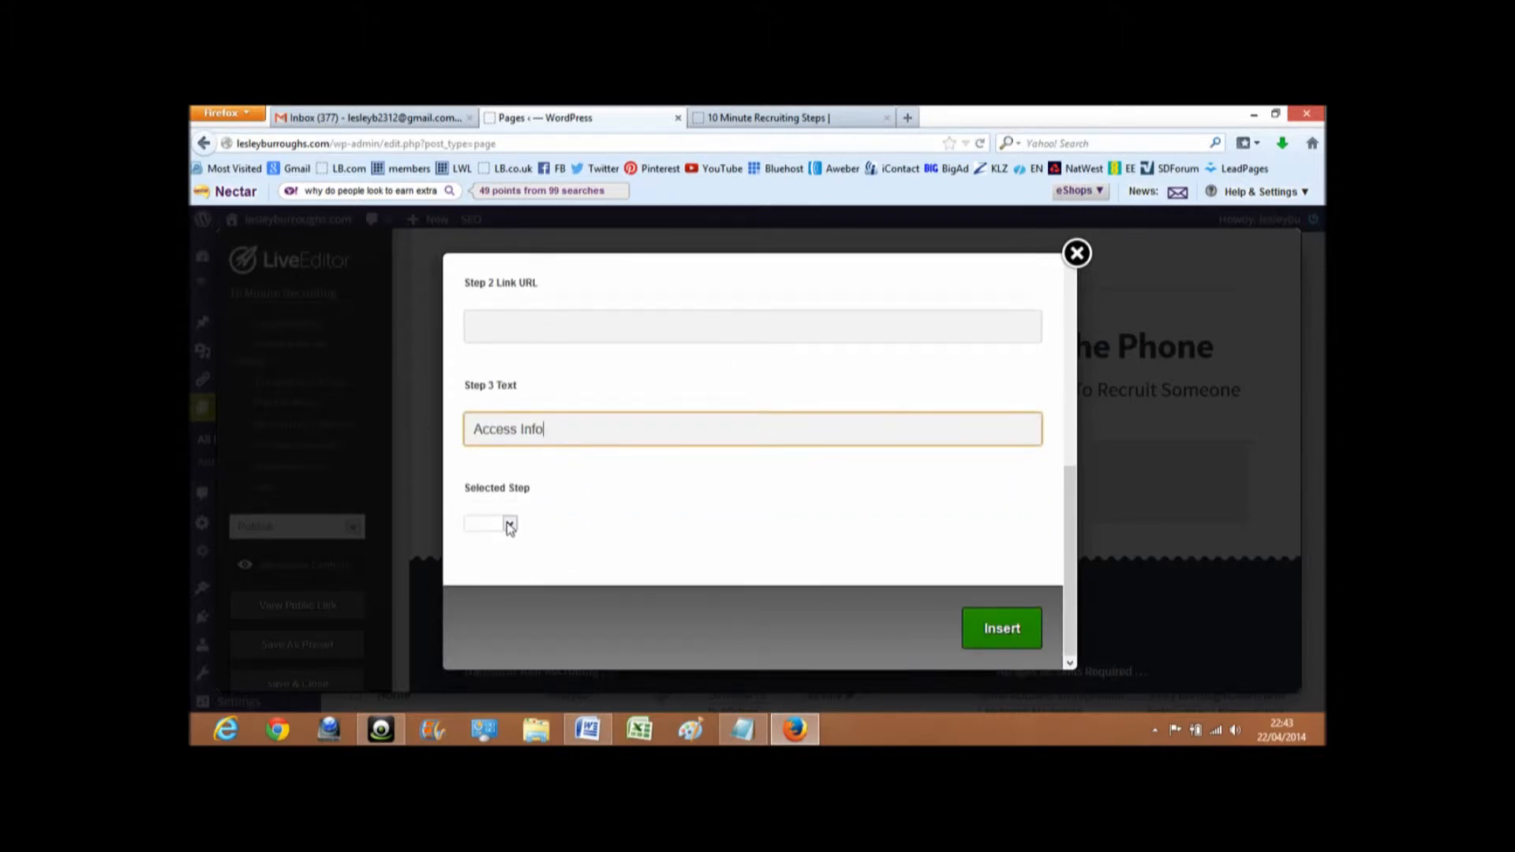
pyautogui.click(509, 524)
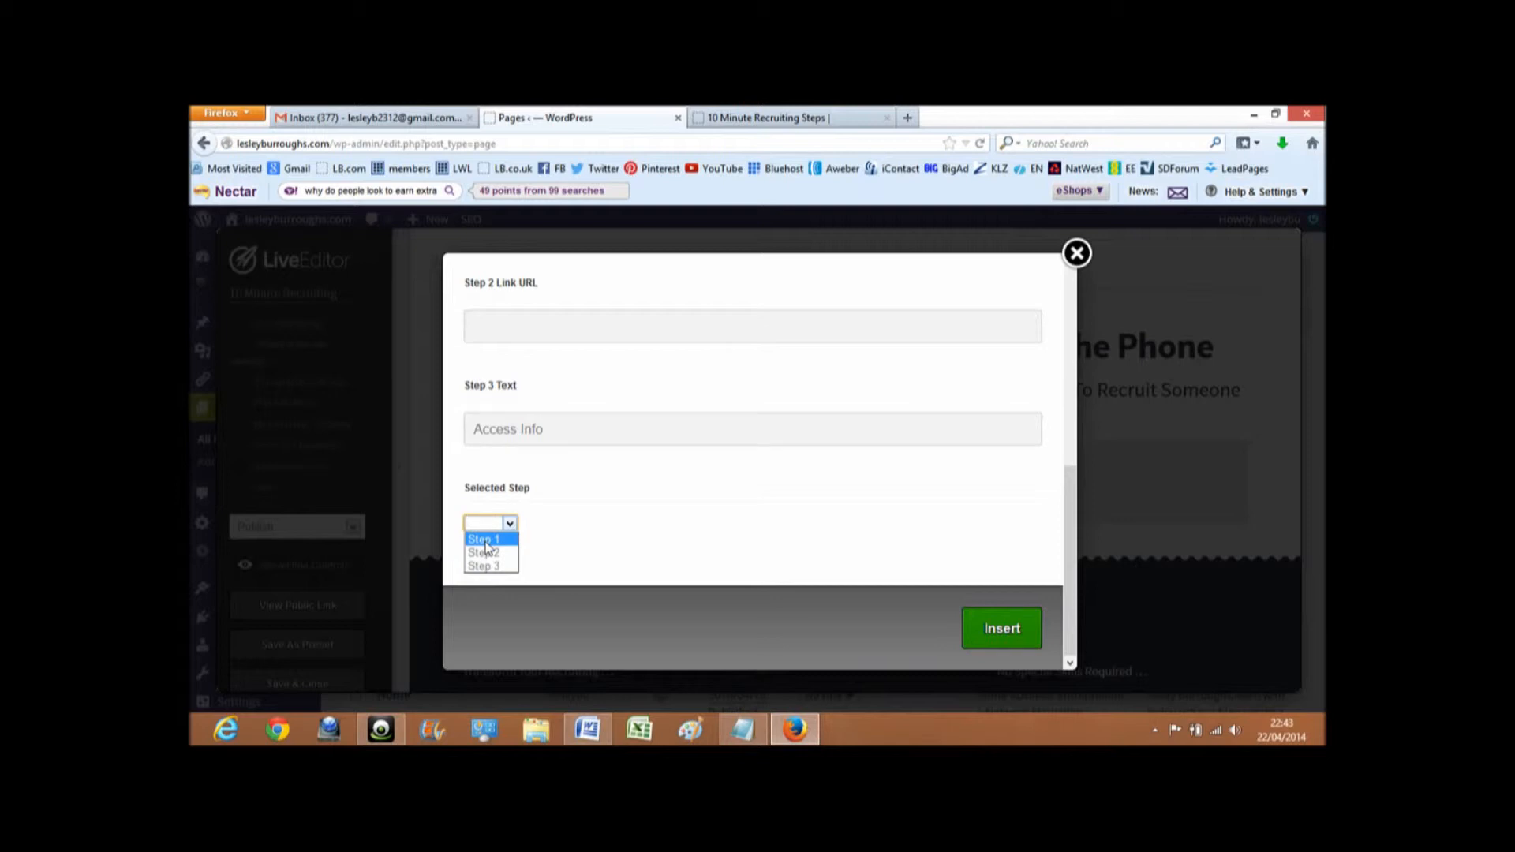
pyautogui.click(485, 540)
pyautogui.click(996, 633)
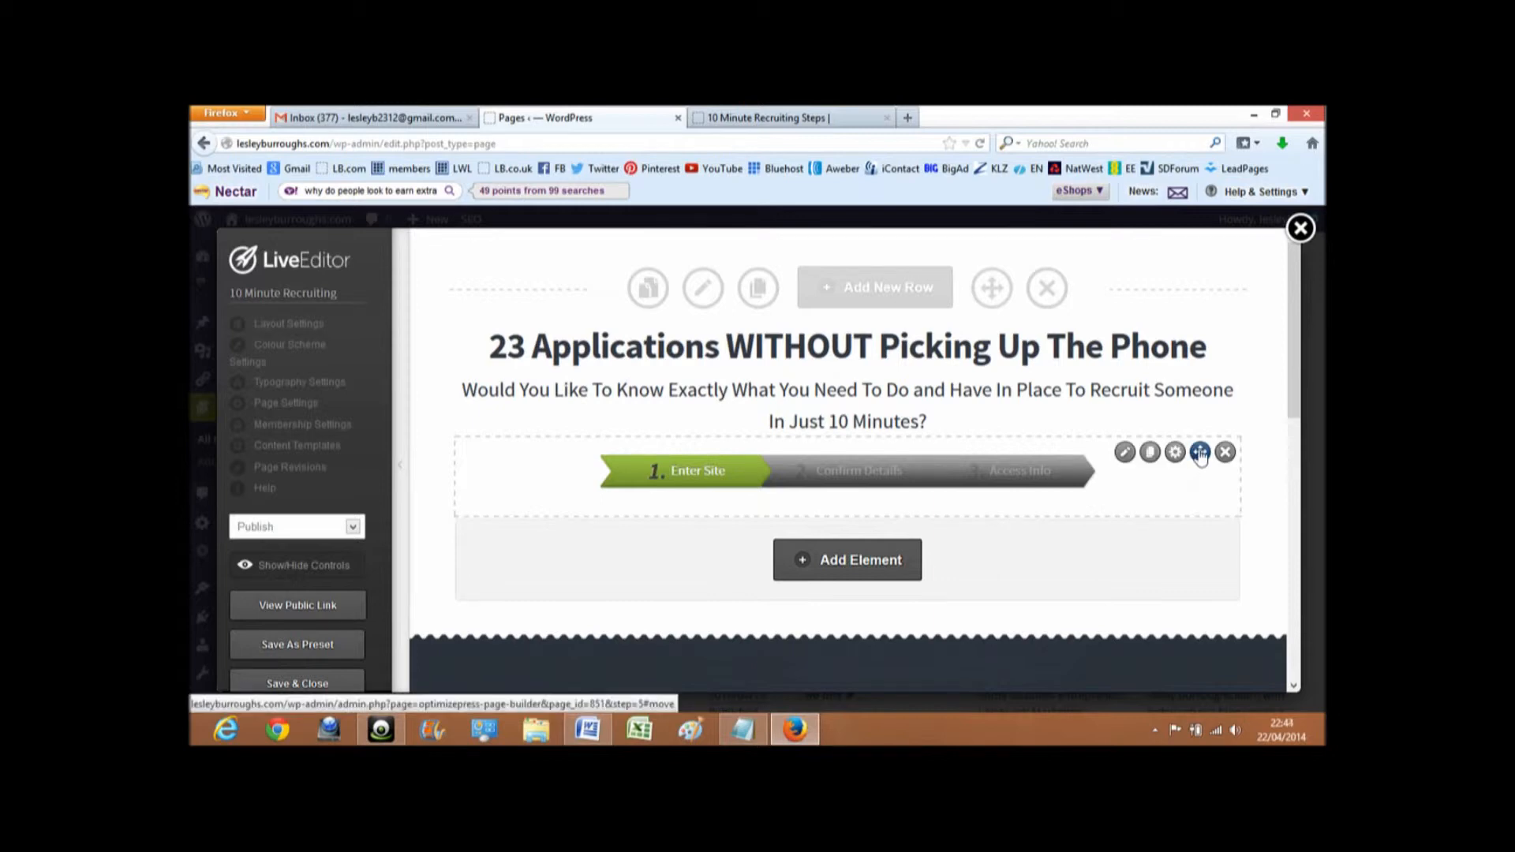
# - Move the order step graphic above the main headline and save the page, keeping the editor open
pyautogui.moveTo(1200, 455); pyautogui.dragTo(1180, 321)
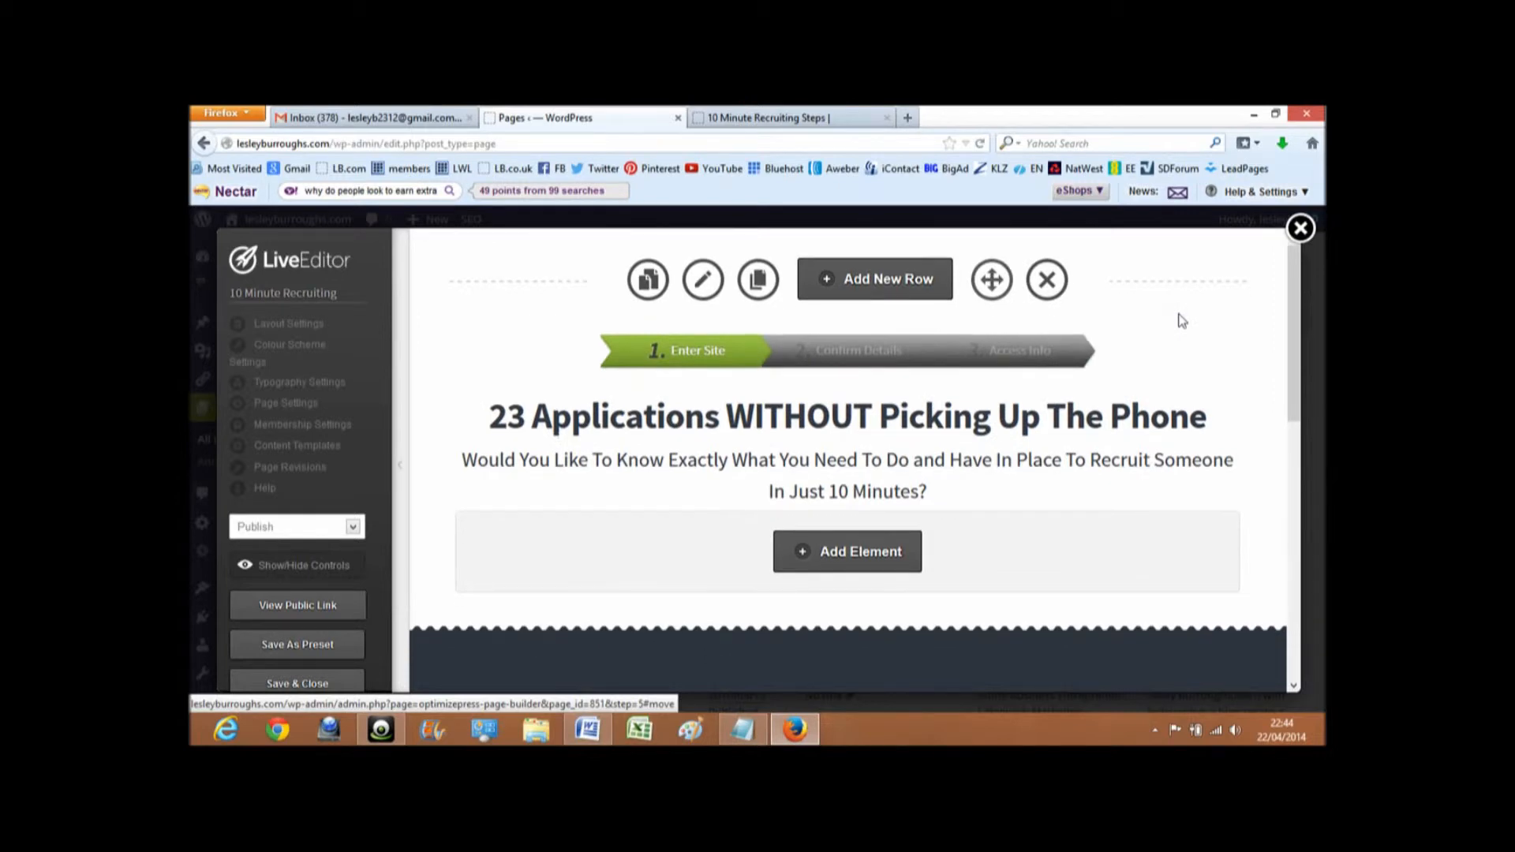
pyautogui.scroll(-4, 1182, 321)
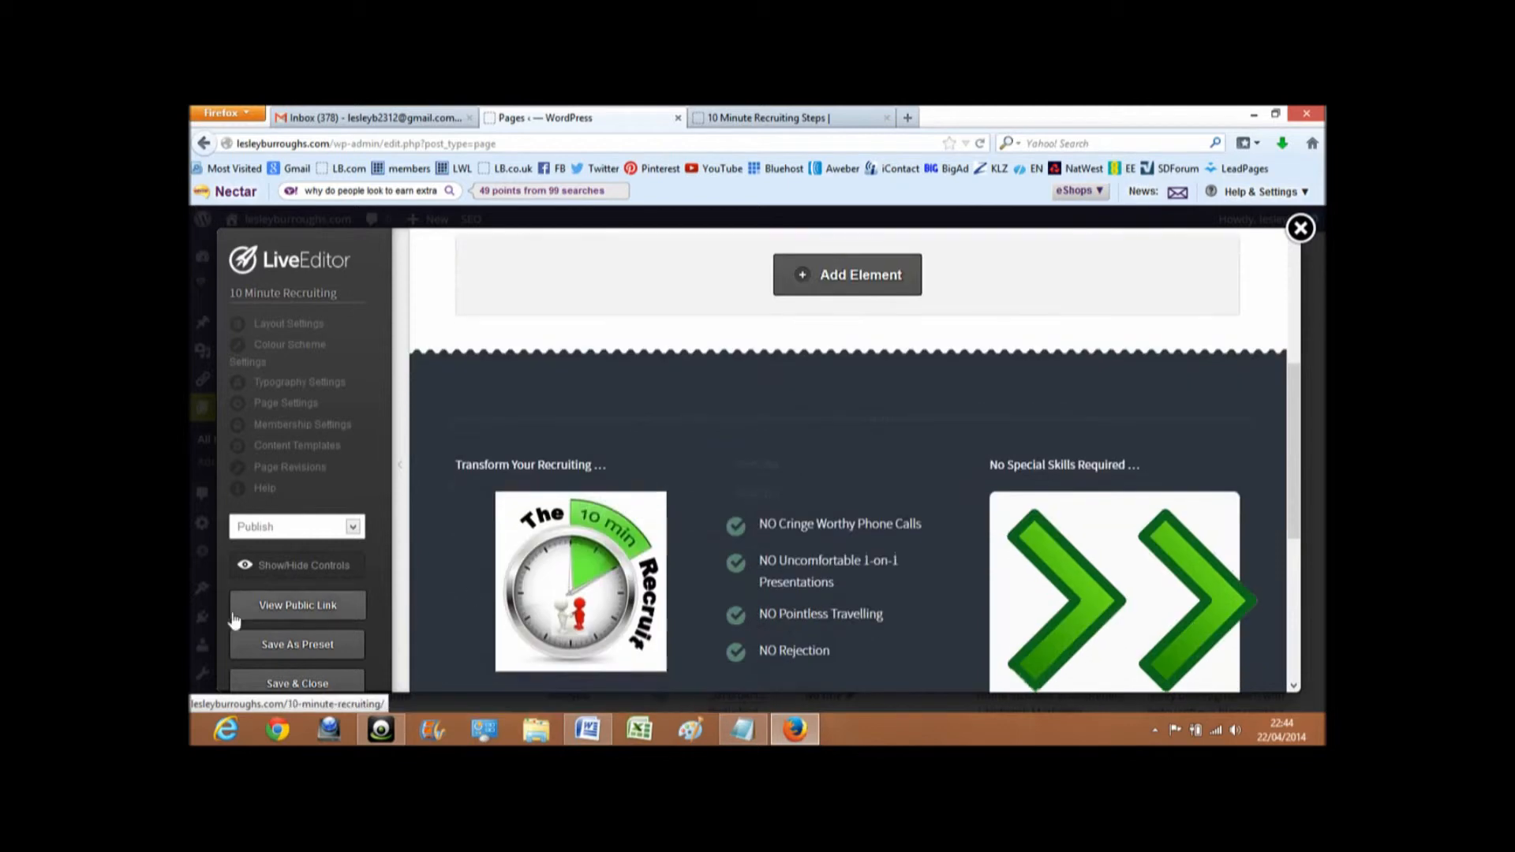
pyautogui.scroll(-2, 263, 631)
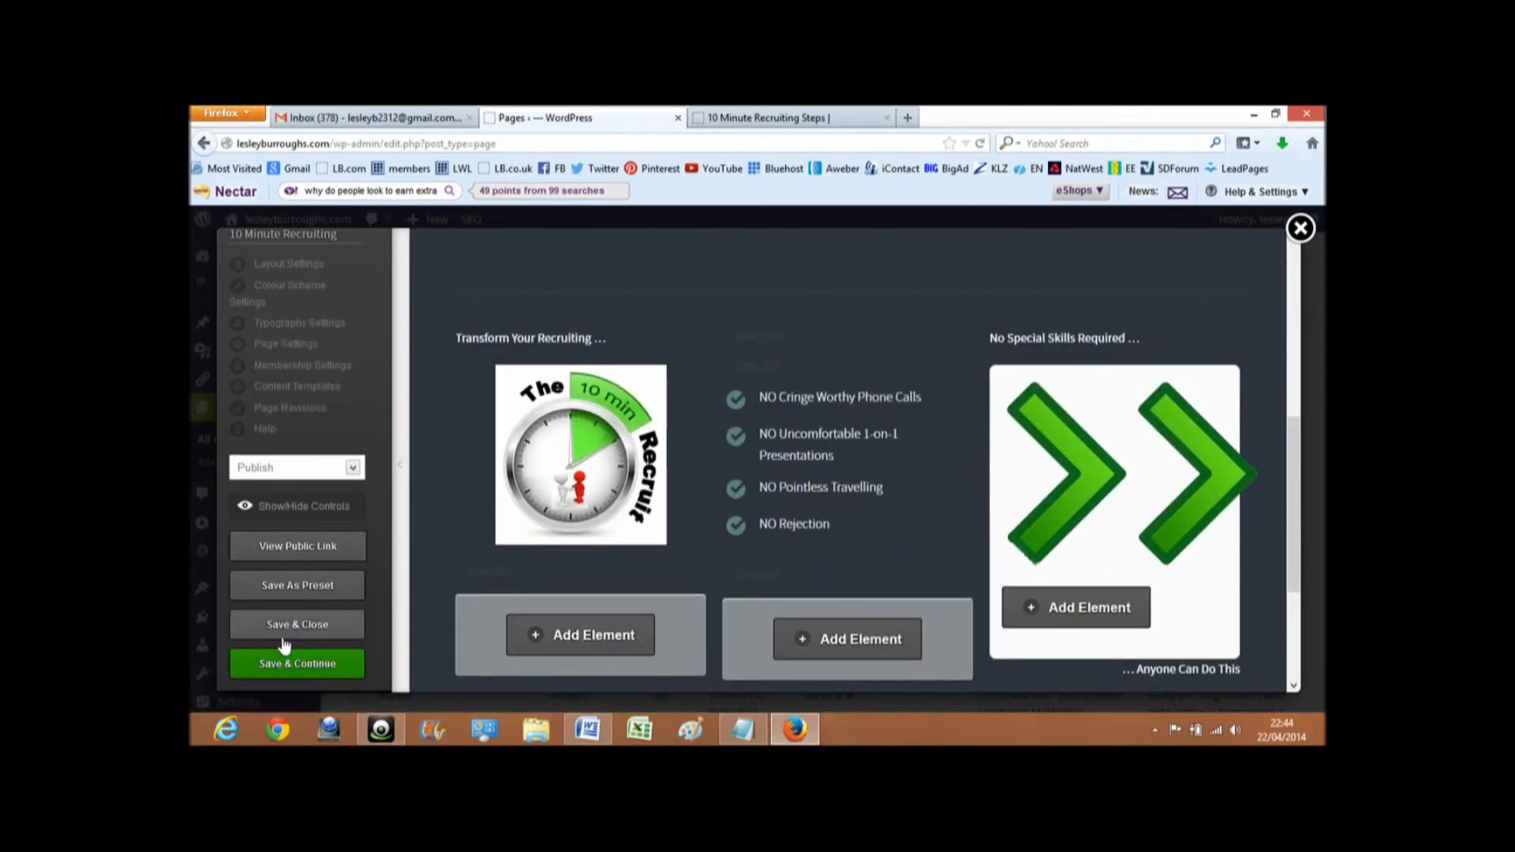
pyautogui.click(284, 665)
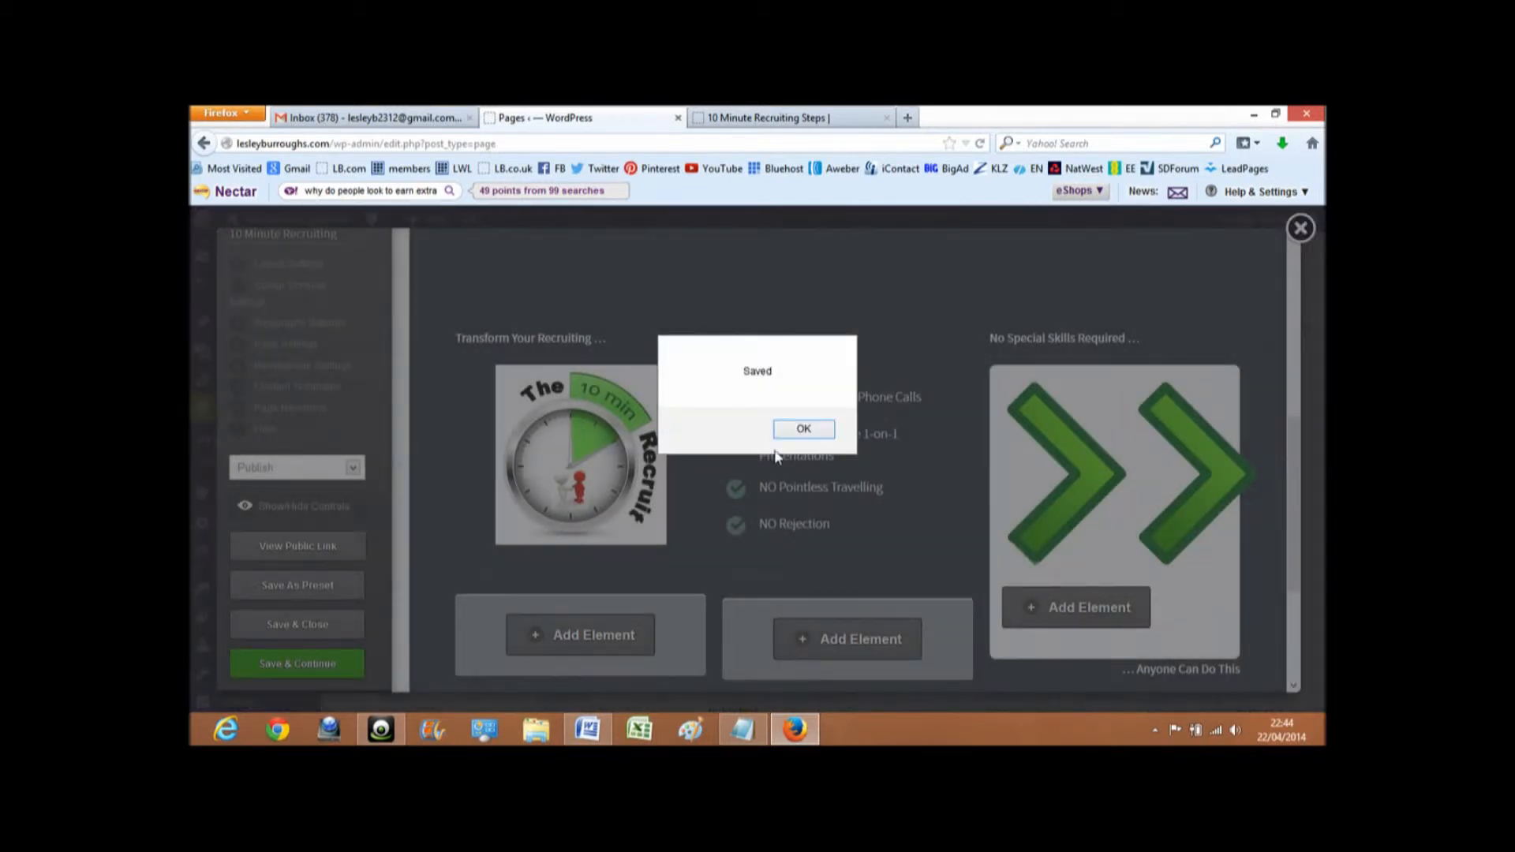
pyautogui.click(804, 429)
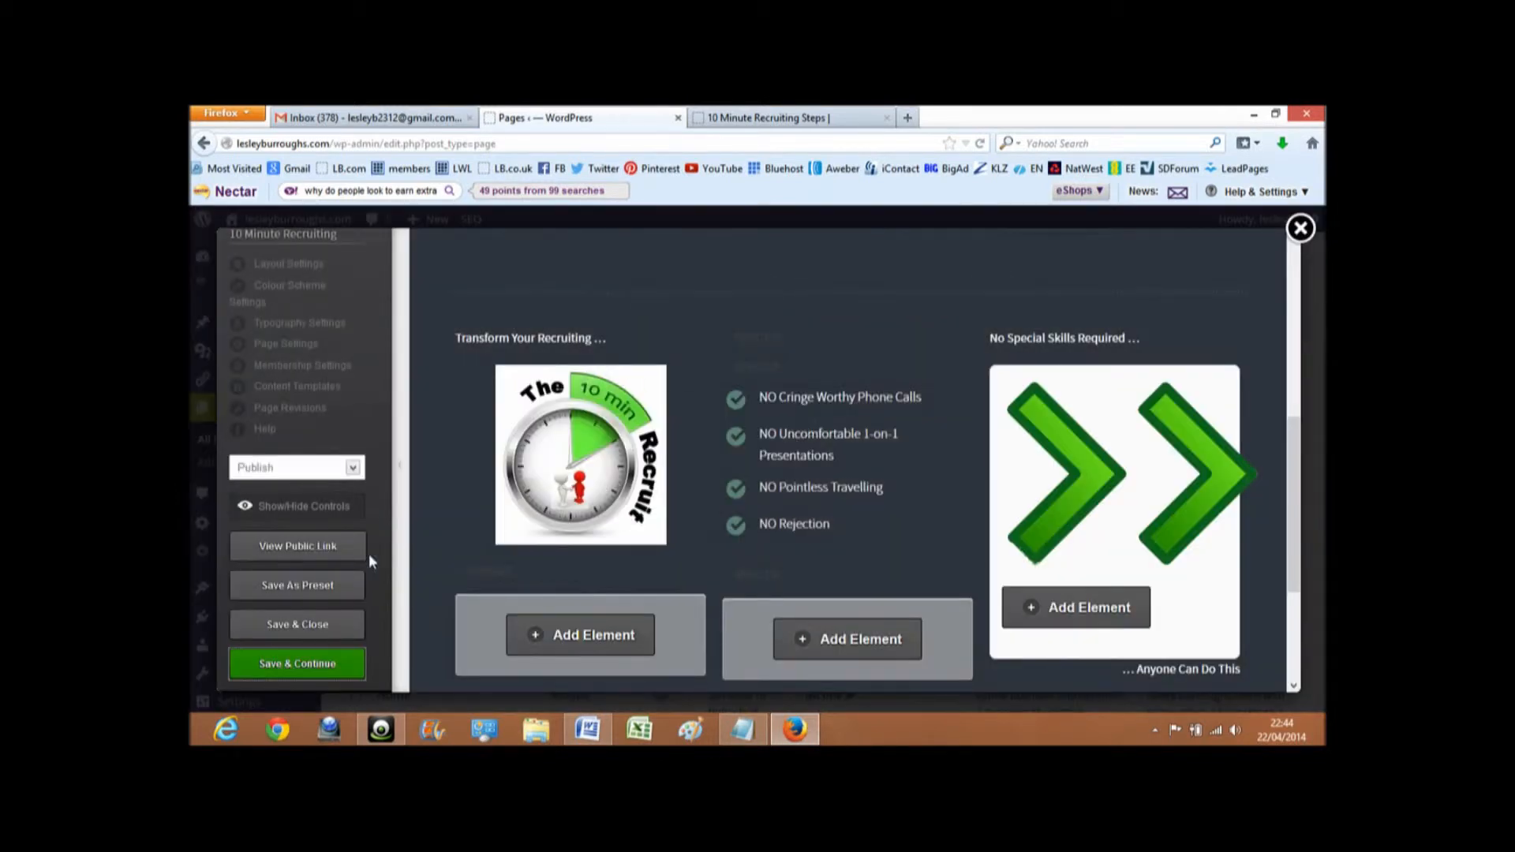
# - View the public 10 Minute Recruiting page, compare it with the example page, close it and return to the Live Editor
pyautogui.click(297, 545)
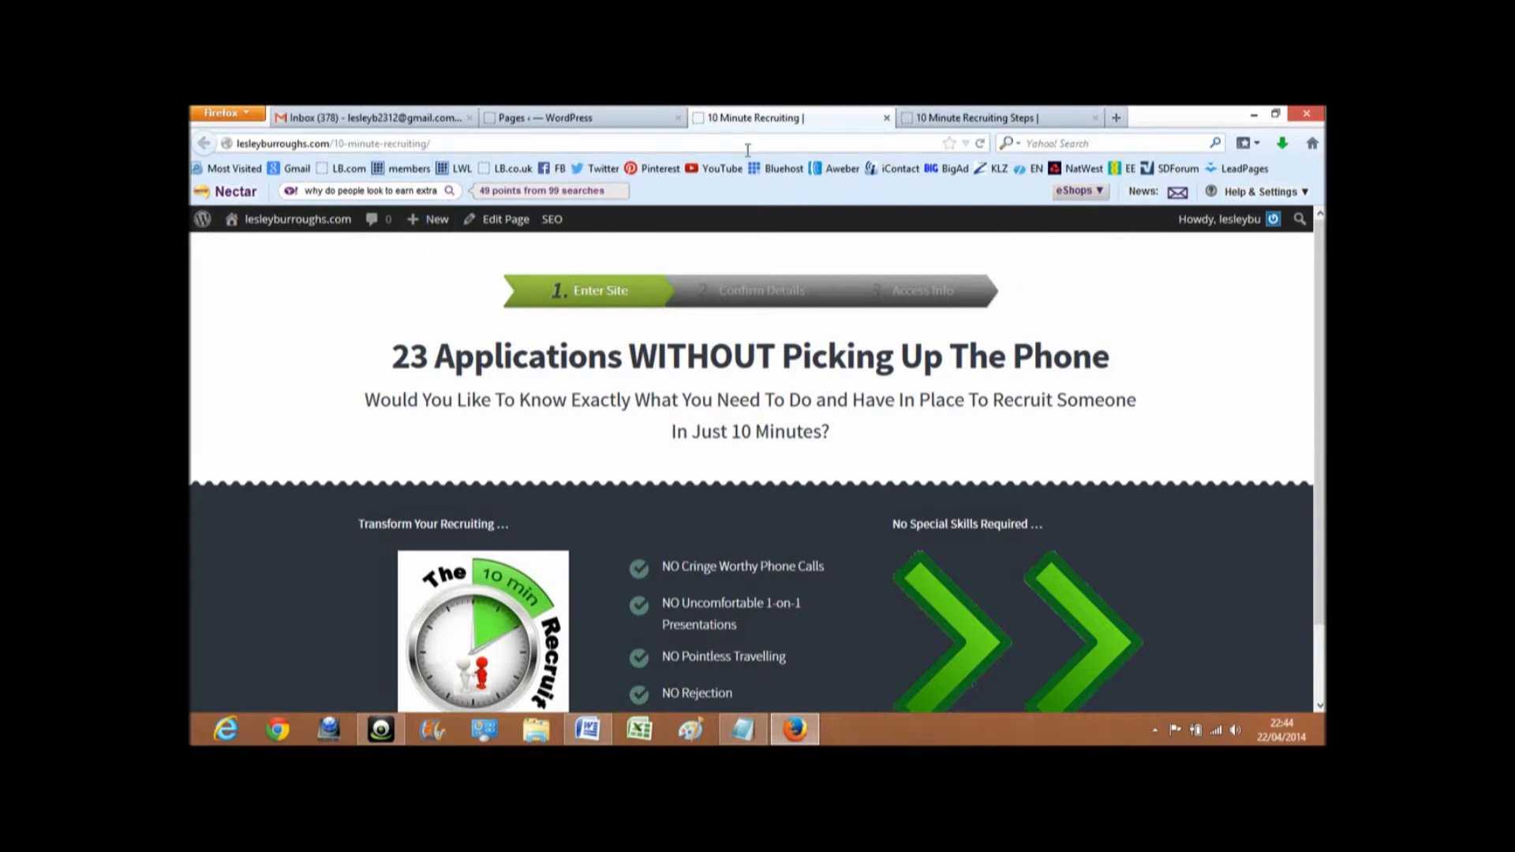
pyautogui.click(999, 118)
pyautogui.click(787, 120)
pyautogui.click(886, 117)
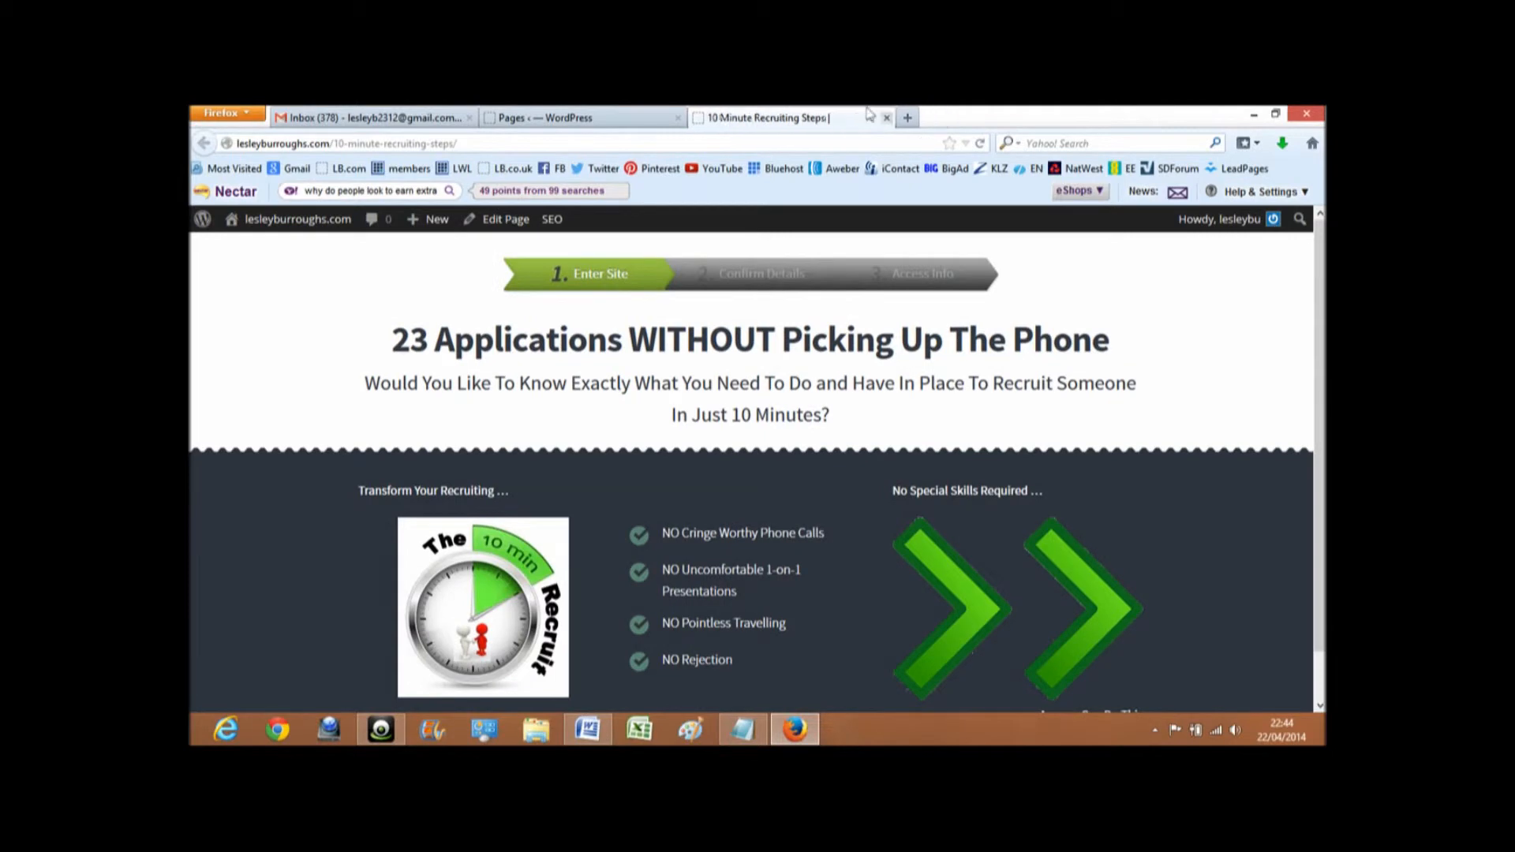
pyautogui.click(585, 120)
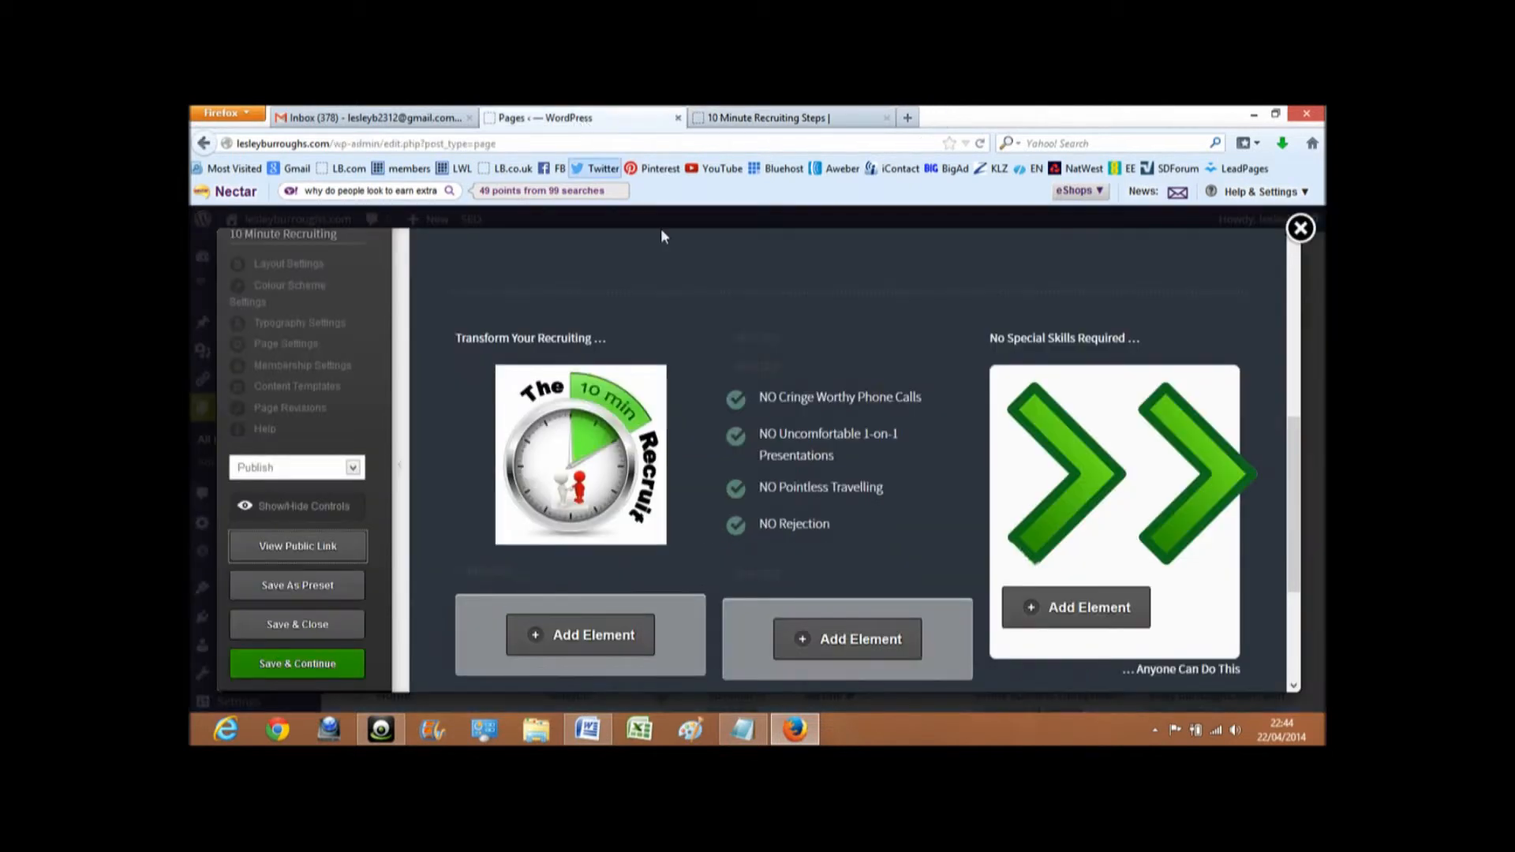
# - Add an Order Step Graphics element in the green arrow style to the pop-up content behind the green arrows image
pyautogui.moveTo(675, 267)
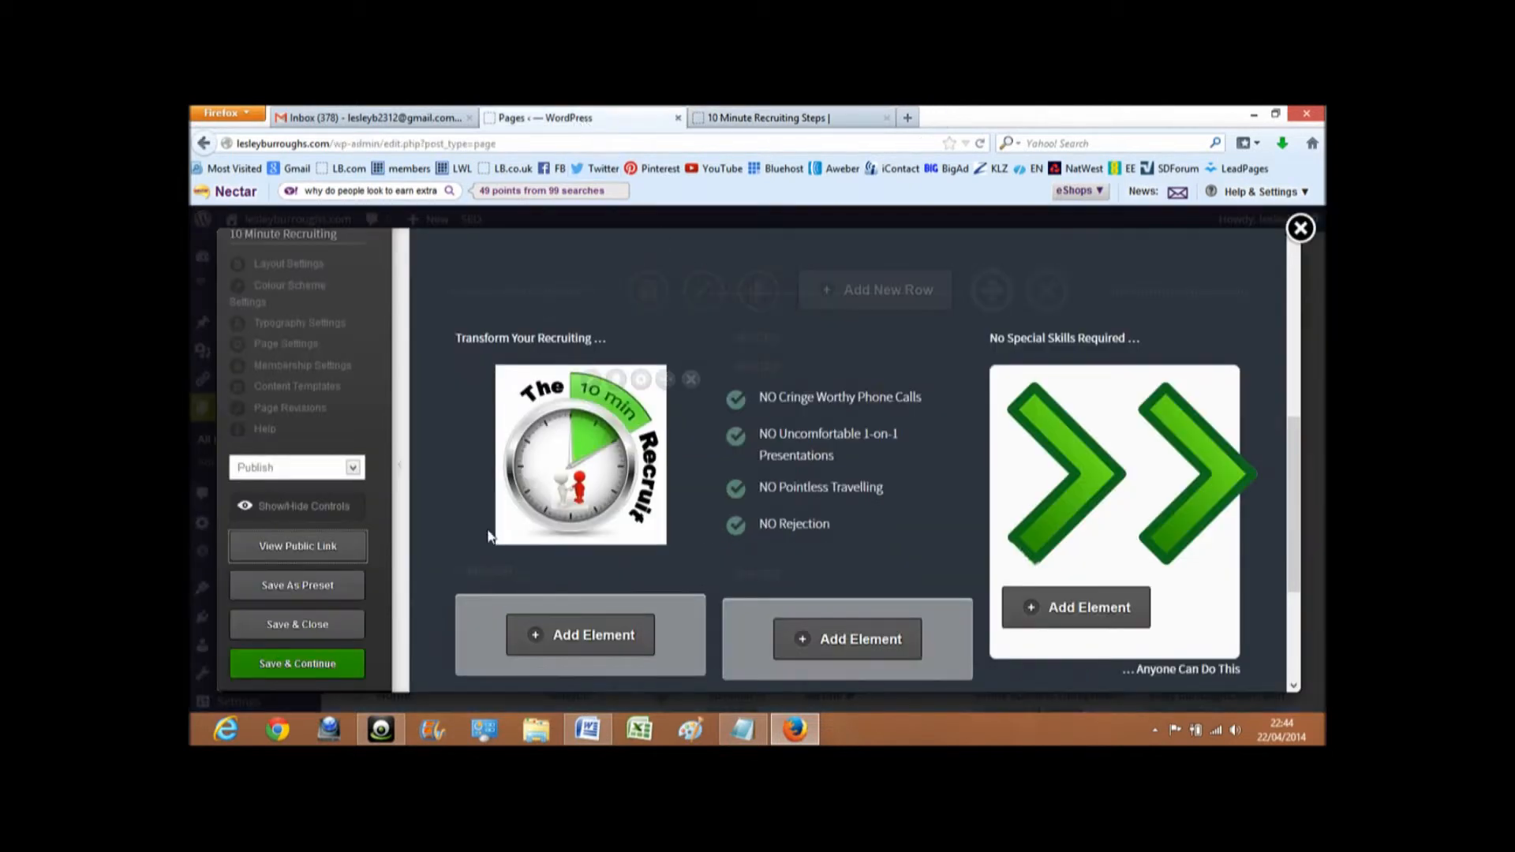
pyautogui.scroll(4, 487, 535)
pyautogui.scroll(-5, 489, 535)
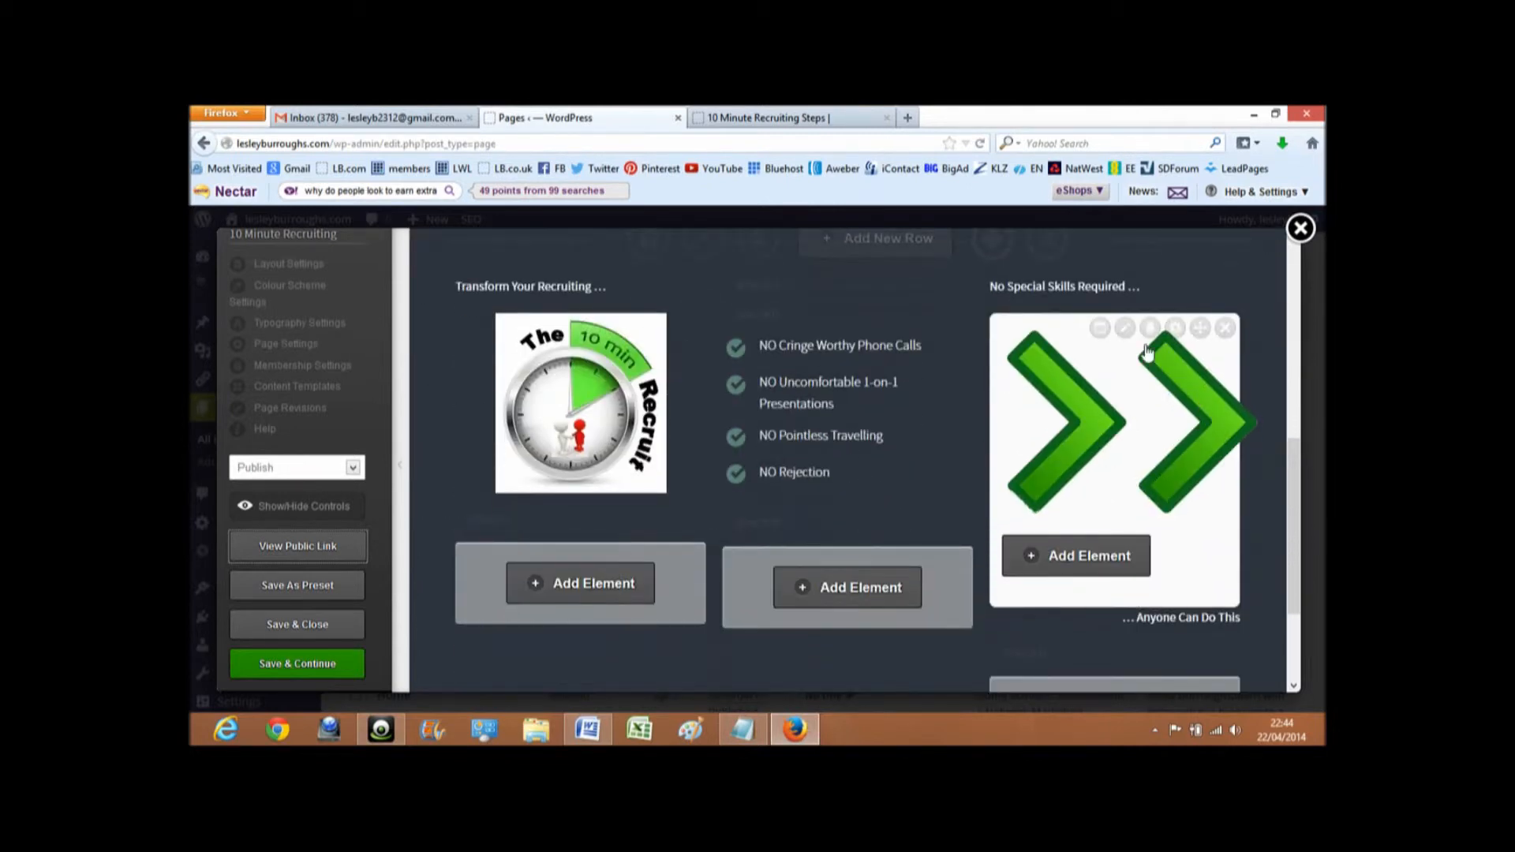
pyautogui.click(1102, 559)
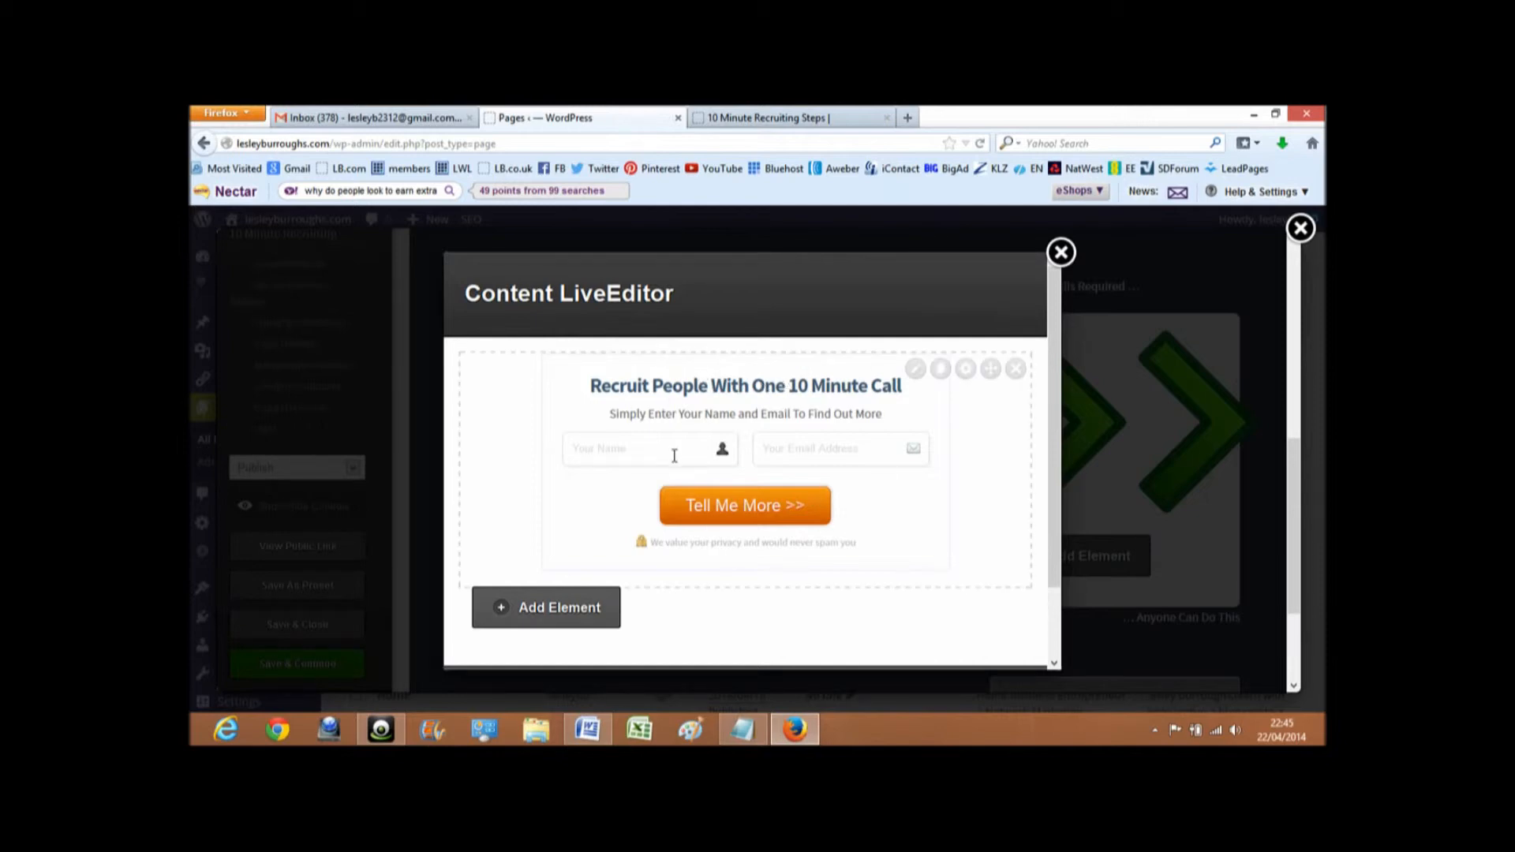
pyautogui.click(558, 615)
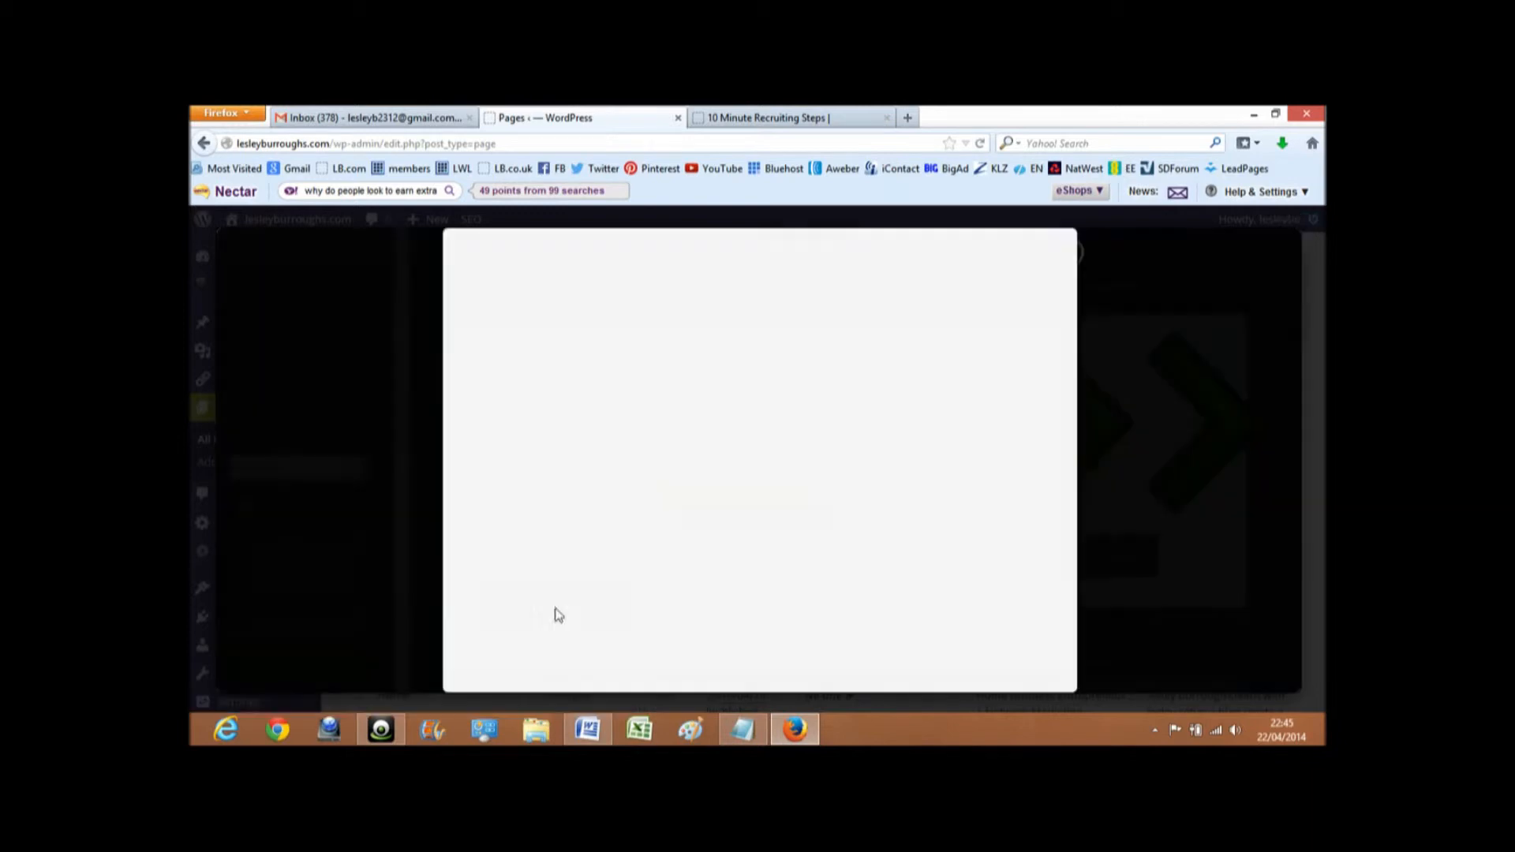
pyautogui.write('o')
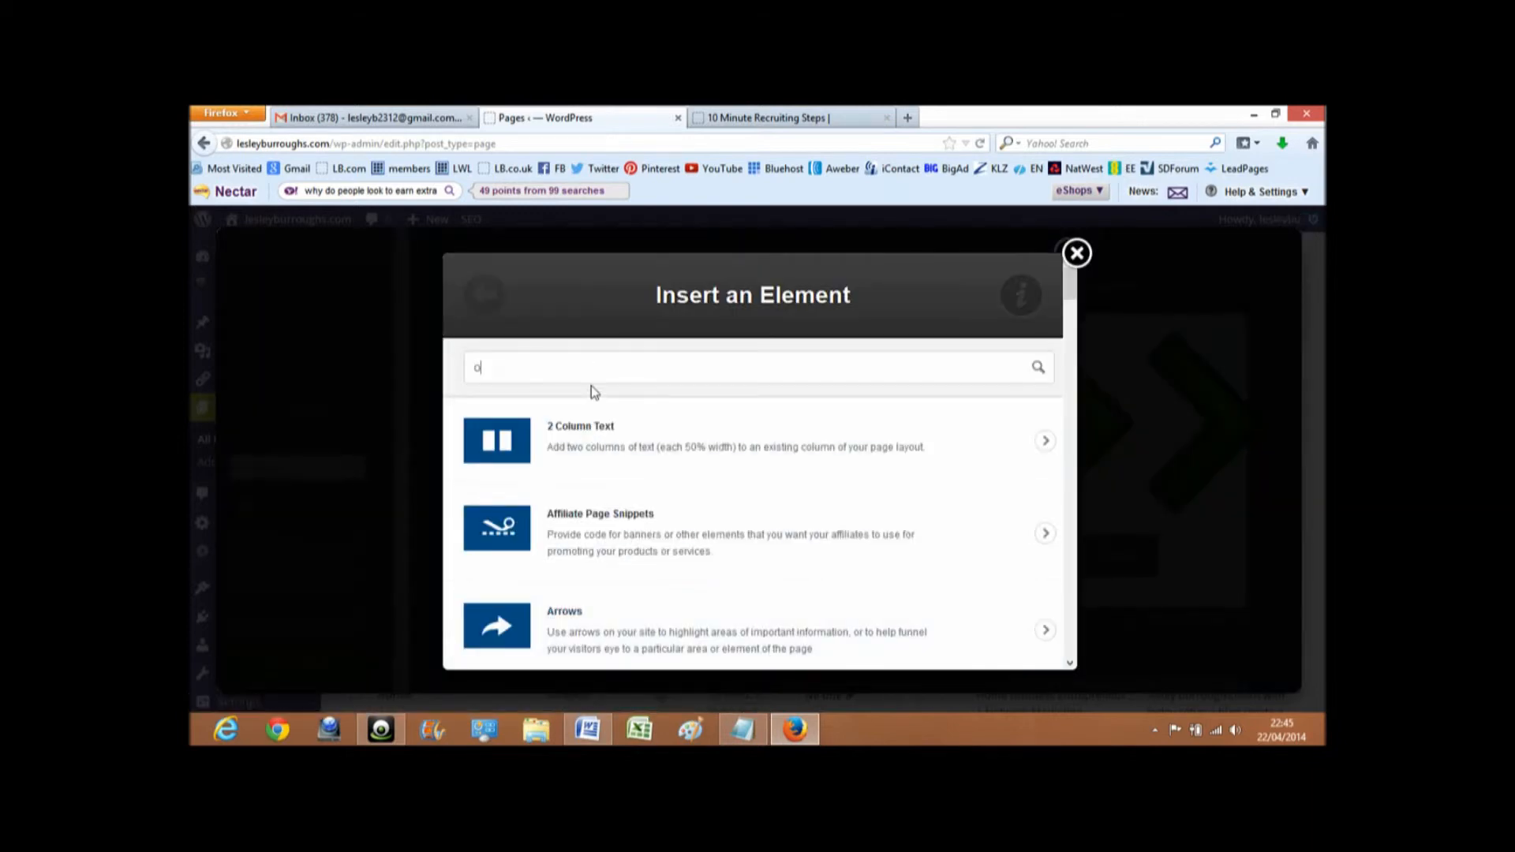
pyautogui.write('rder')
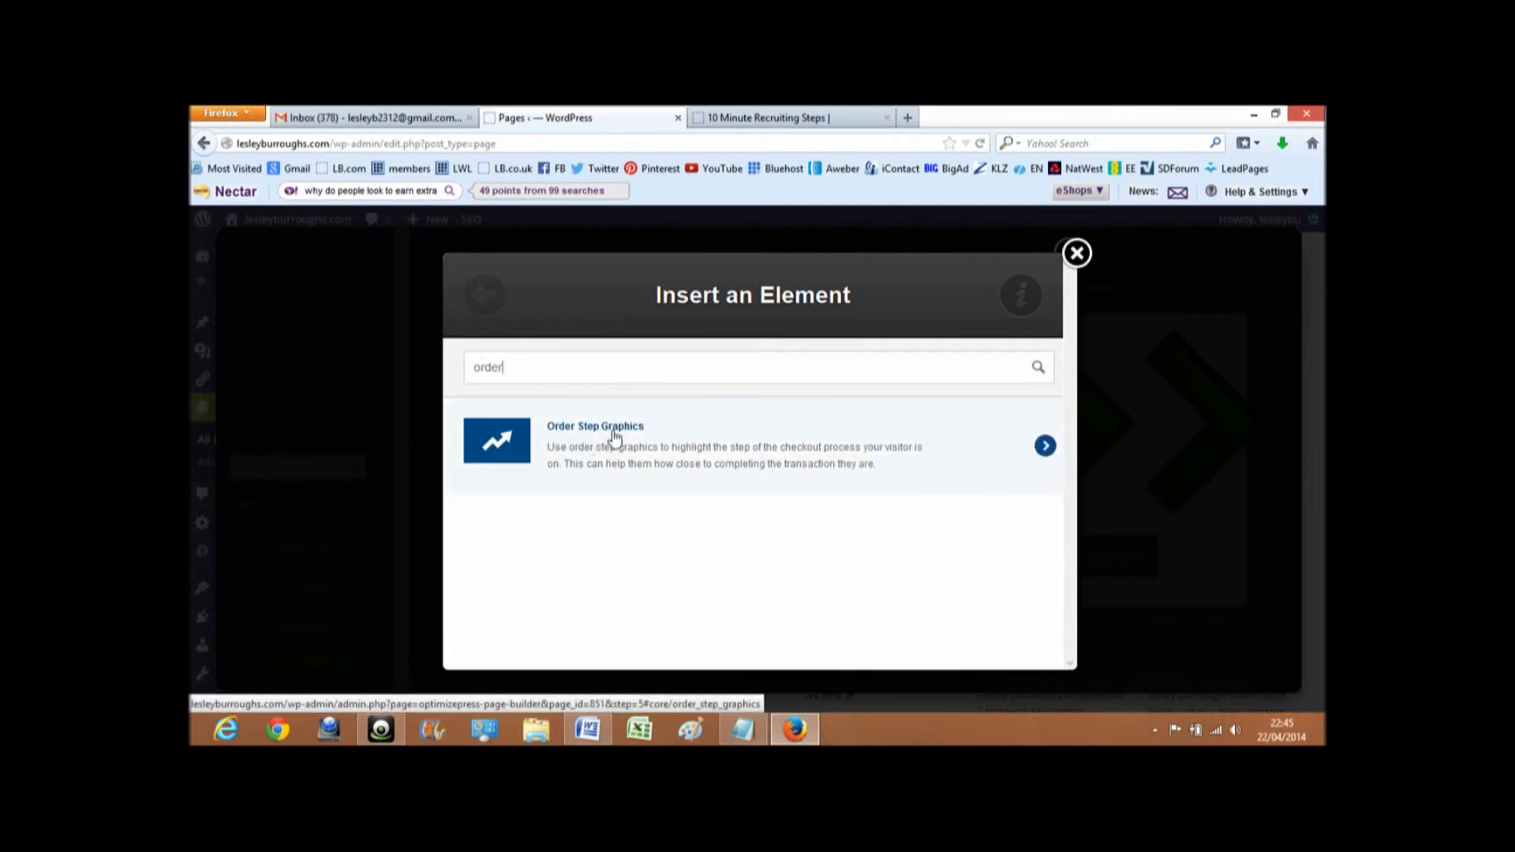
pyautogui.click(1045, 450)
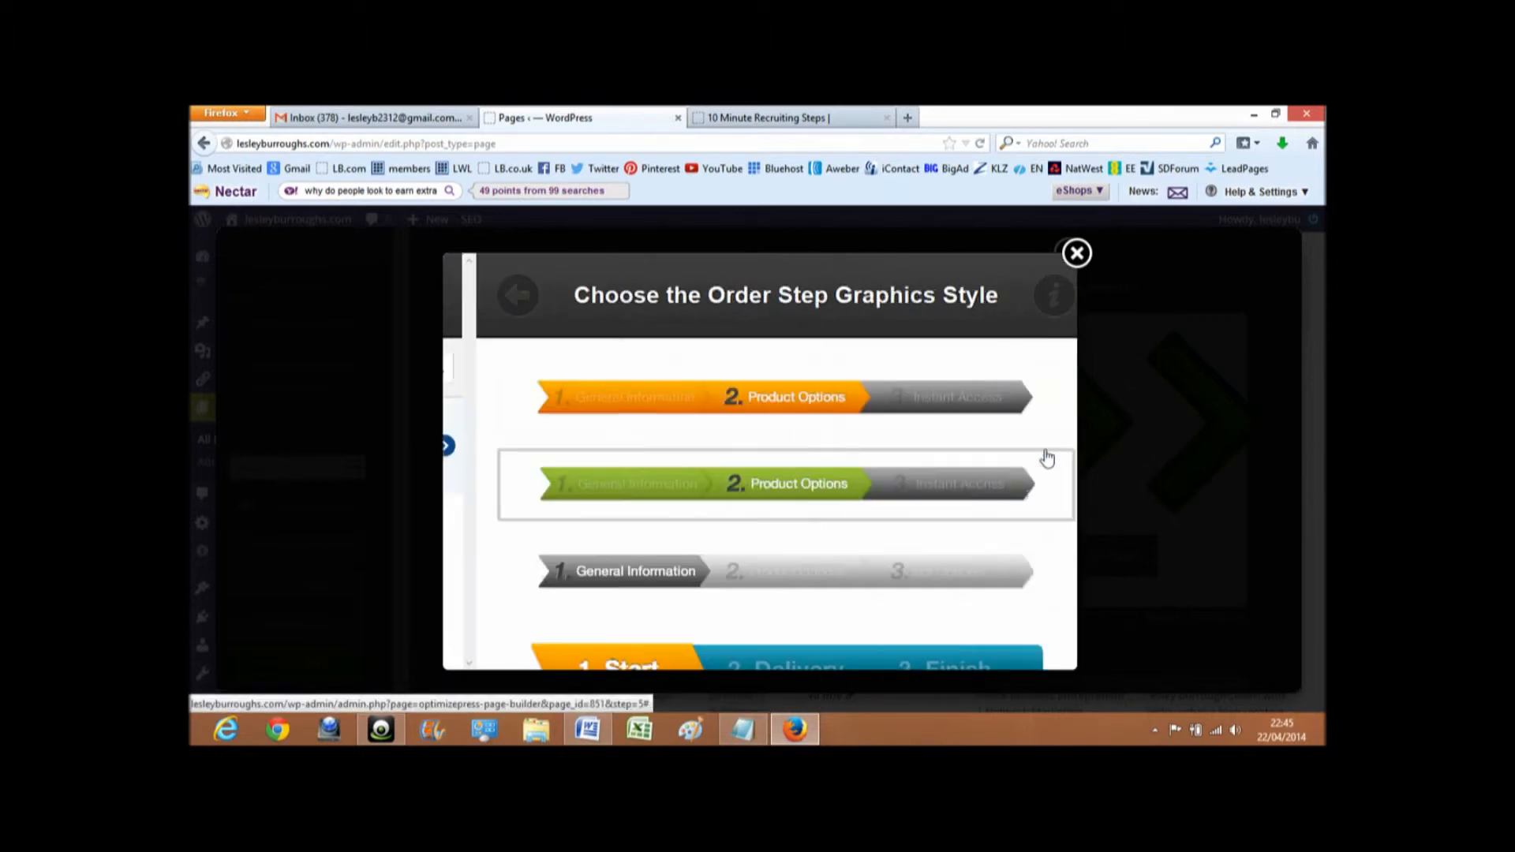
pyautogui.click(770, 487)
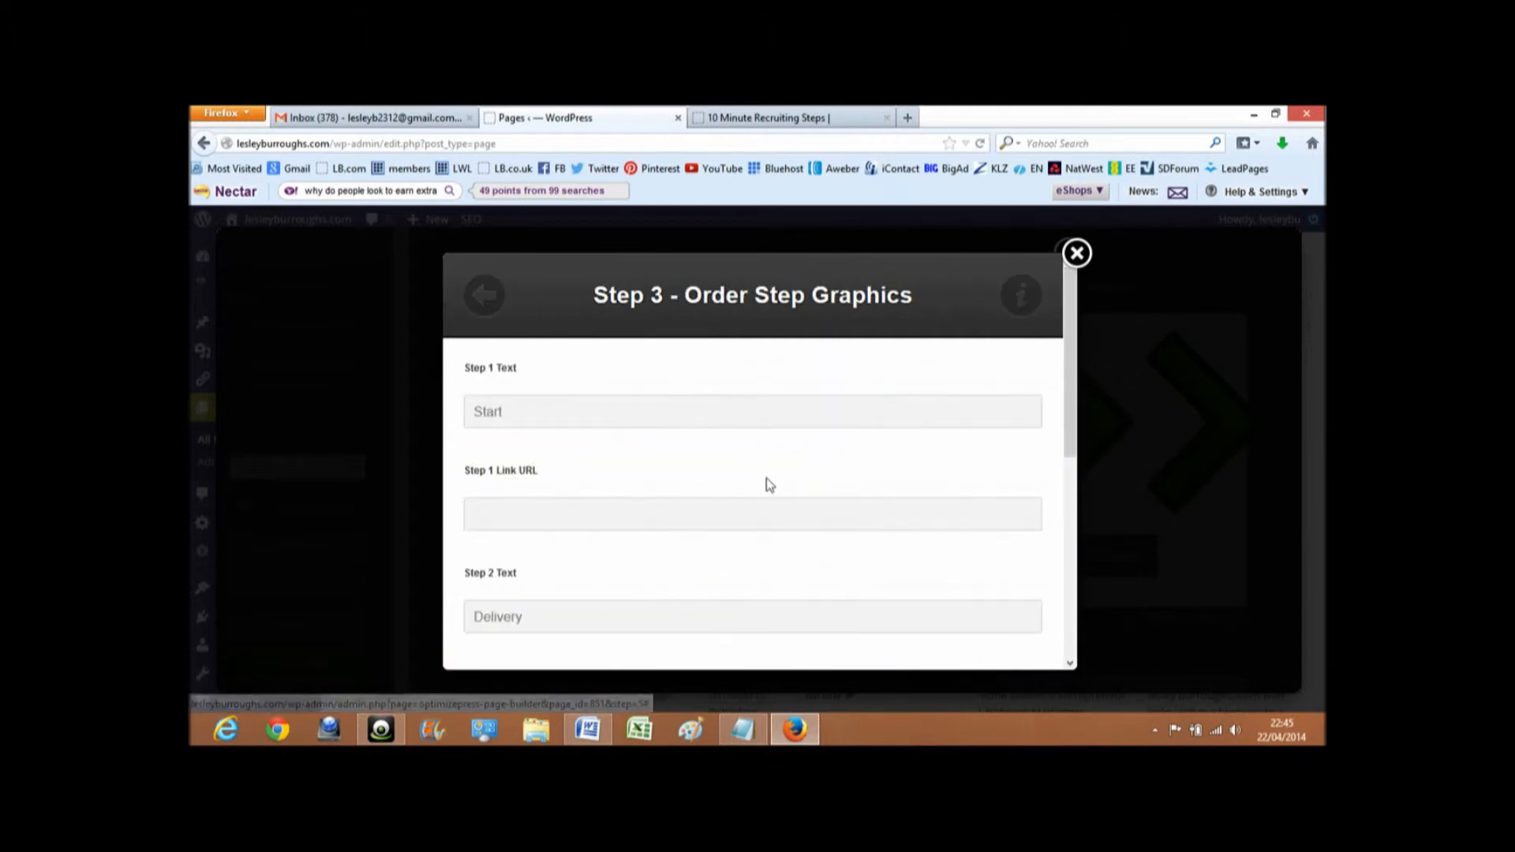
# - Set the order step graphic's three step texts to "Enter Site", "Confirm Details" and "Access Info"
pyautogui.moveTo(568, 409); pyautogui.dragTo(457, 406)
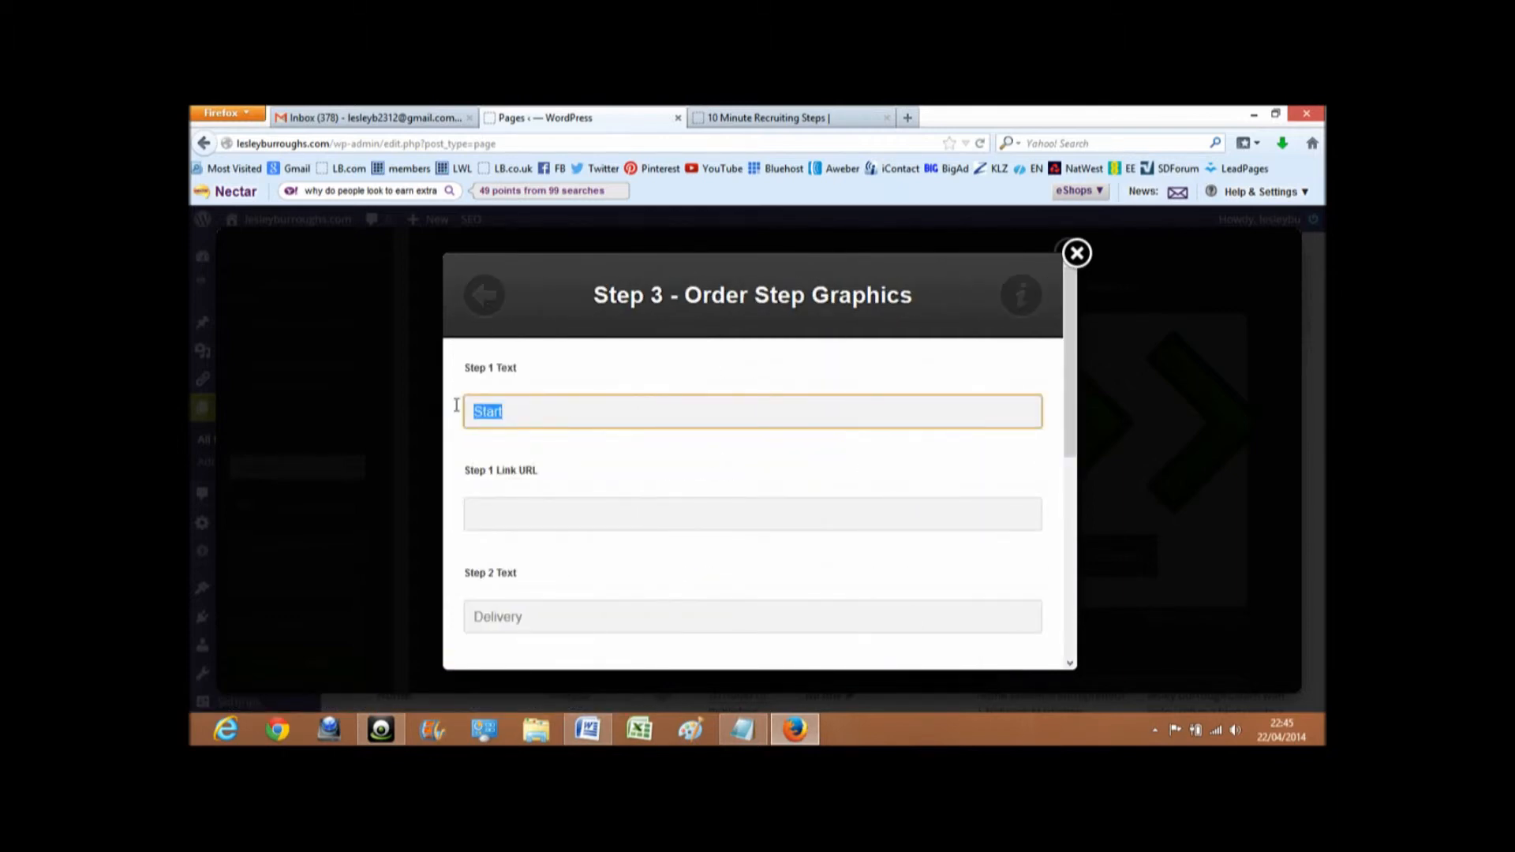
pyautogui.write('Enter Site')
pyautogui.press('Tab')
pyautogui.press('Tab')
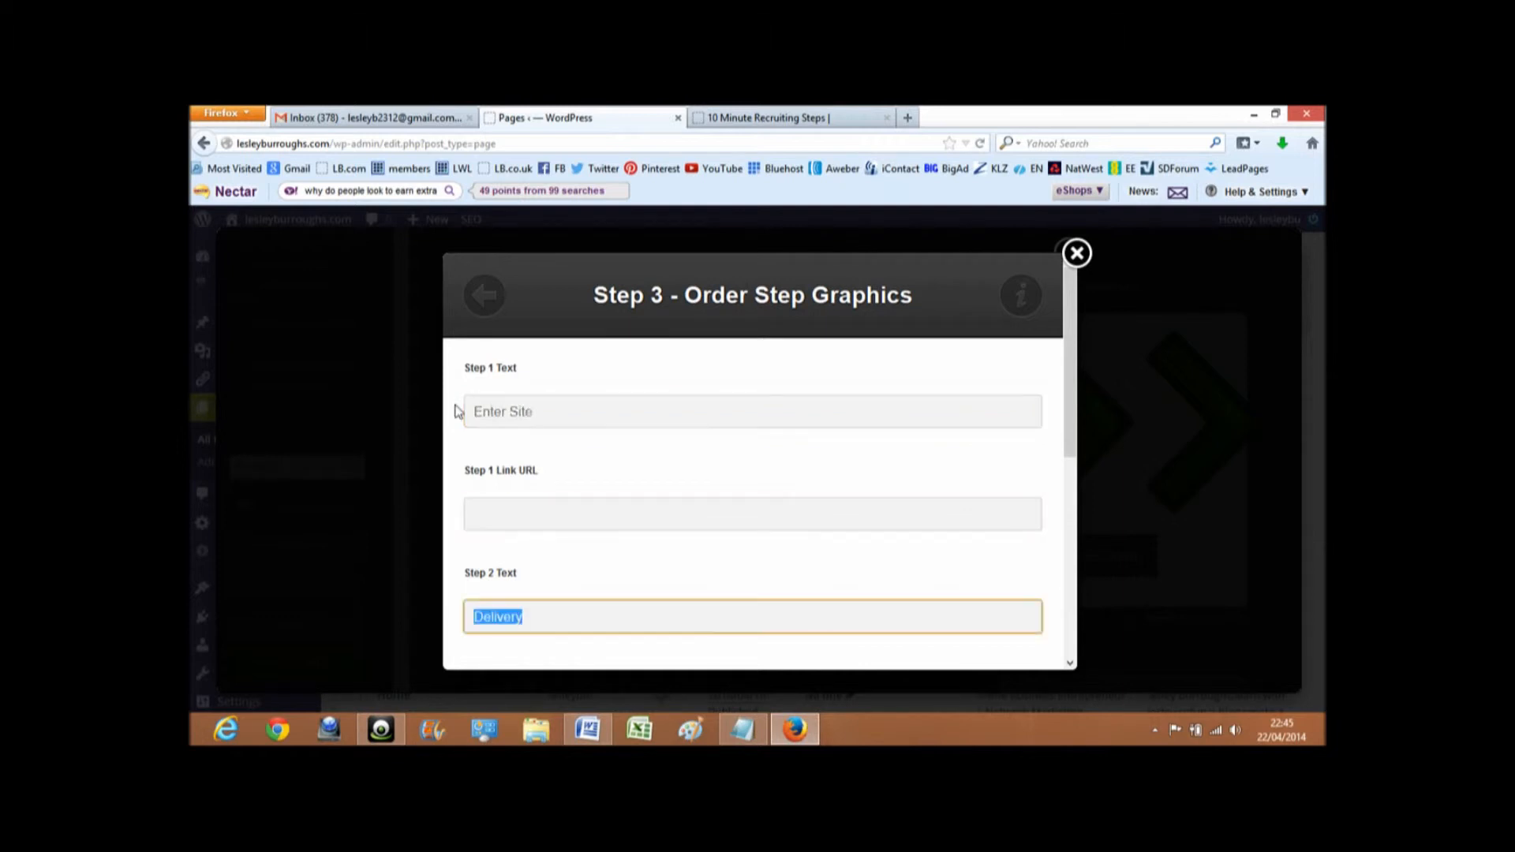
pyautogui.write('Confirm Details')
pyautogui.press('Tab')
pyautogui.press('Tab')
pyautogui.write('Access Info')
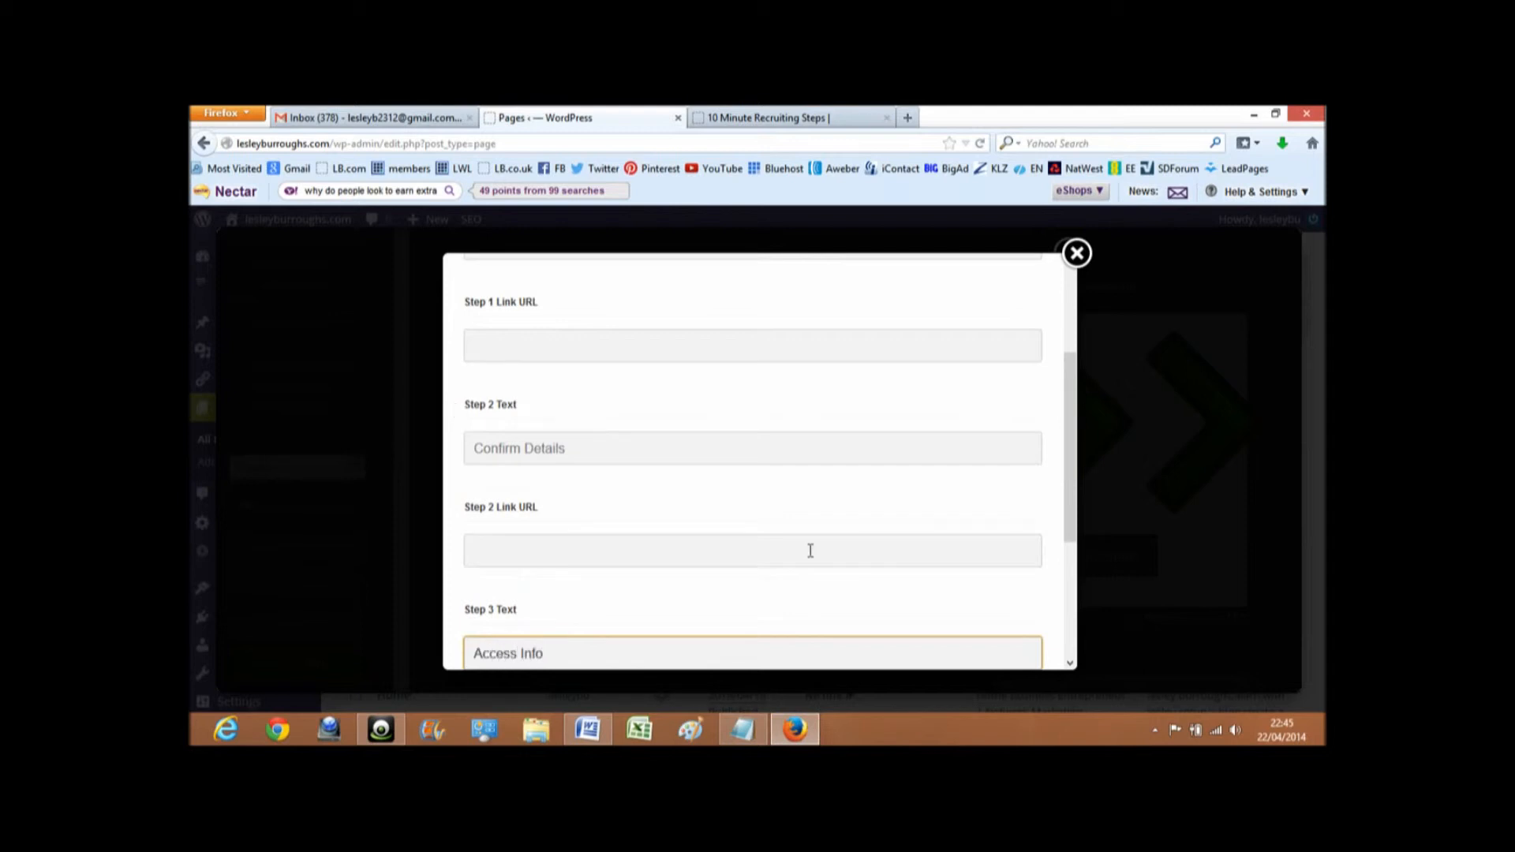
# - Set the selected step to Step 2 and insert the order step graphic into the pop-up content
pyautogui.scroll(-3, 724, 523)
pyautogui.scroll(-3, 708, 529)
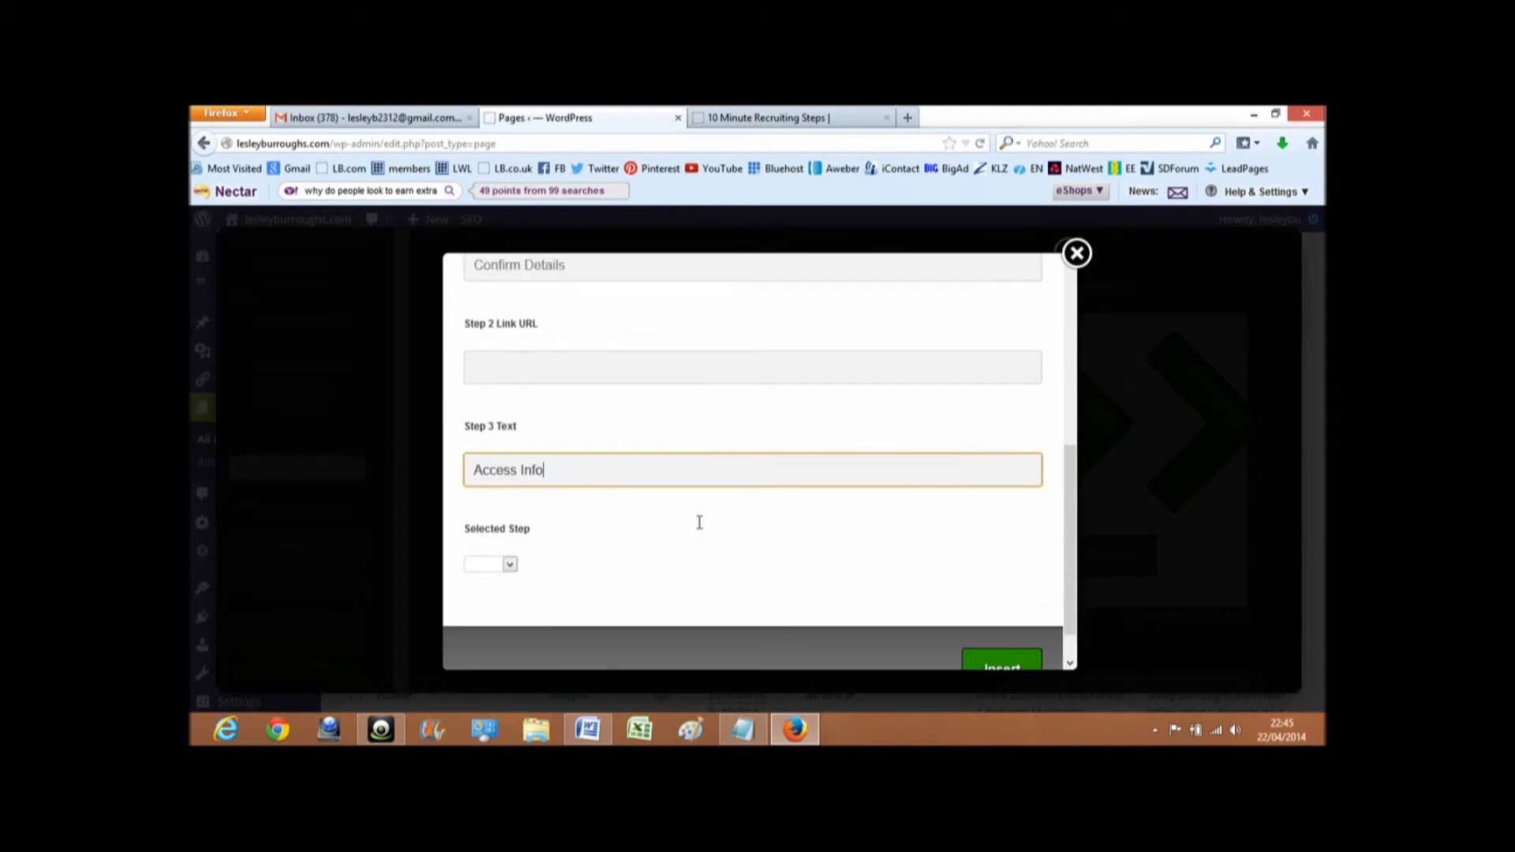
pyautogui.click(509, 524)
pyautogui.click(500, 553)
pyautogui.click(1010, 650)
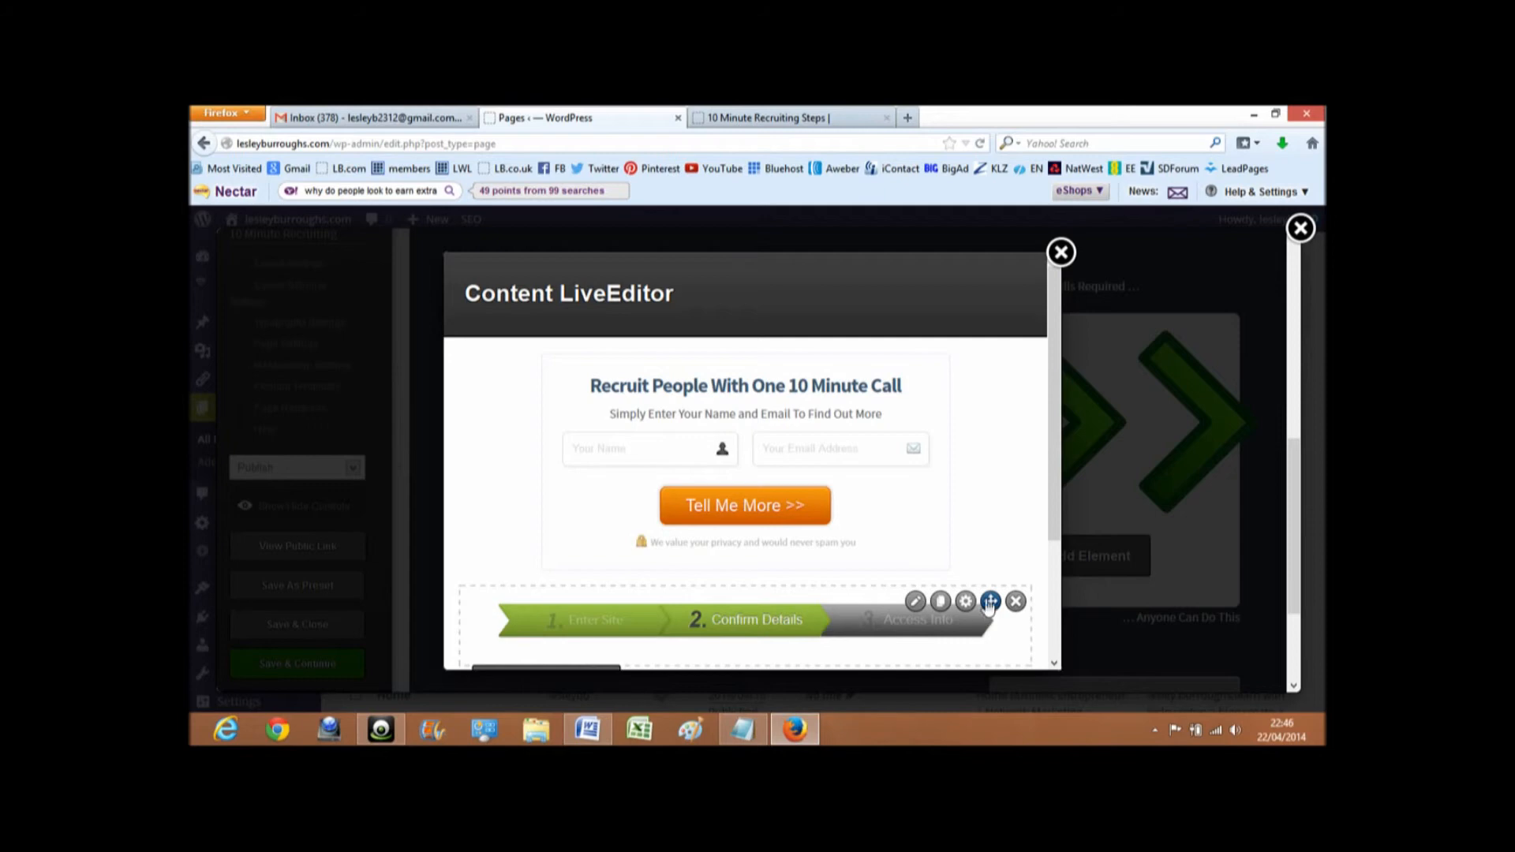
# - Move the order step graphic above the opt-in form in the pop-up and update the pop-up content
pyautogui.moveTo(993, 604); pyautogui.dragTo(997, 353)
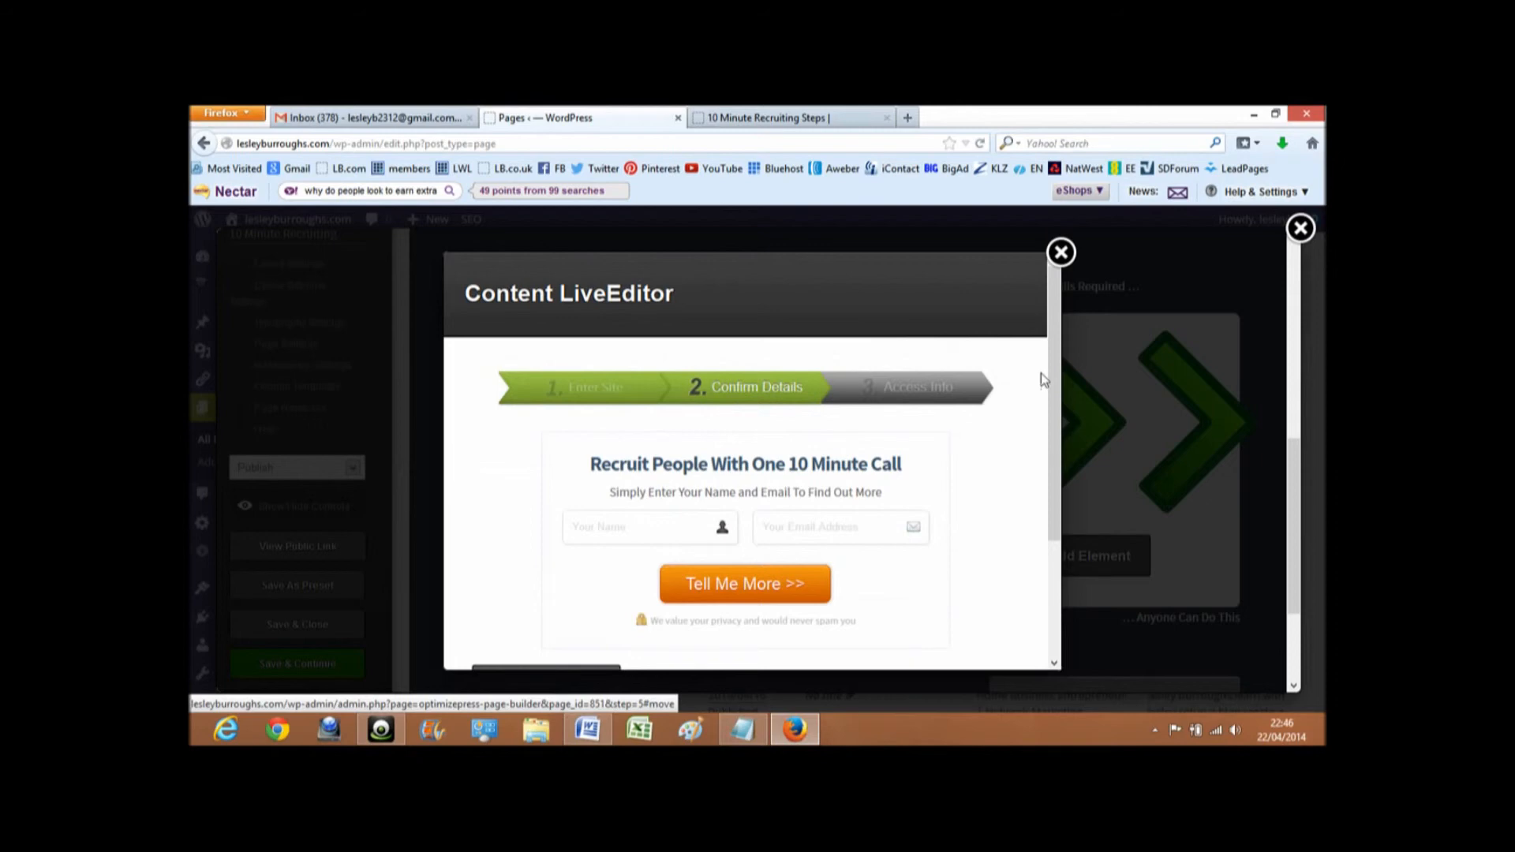
pyautogui.moveTo(1056, 408); pyautogui.dragTo(1053, 554)
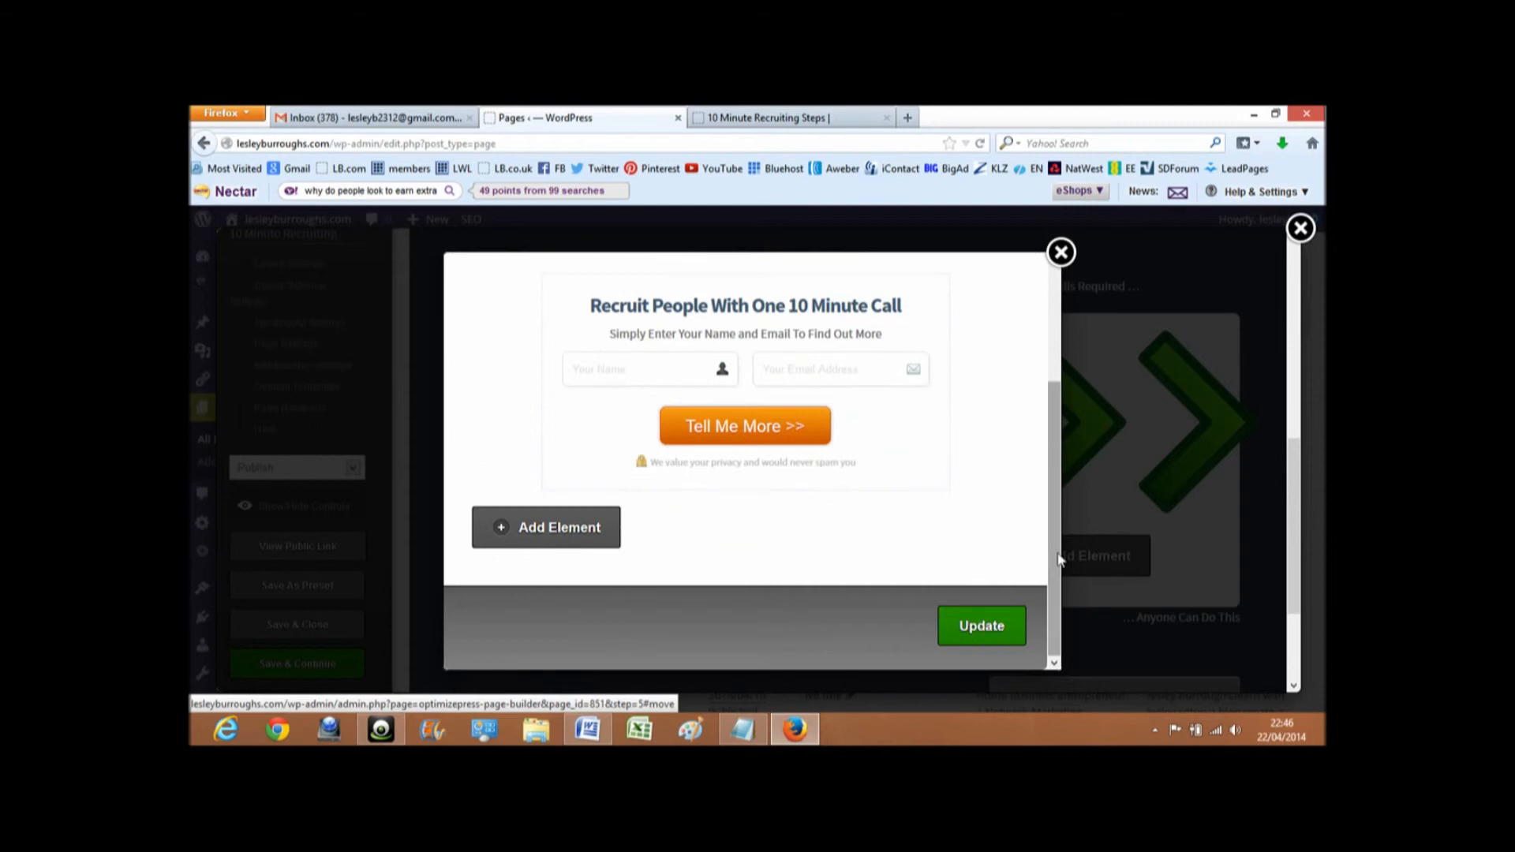
pyautogui.click(984, 626)
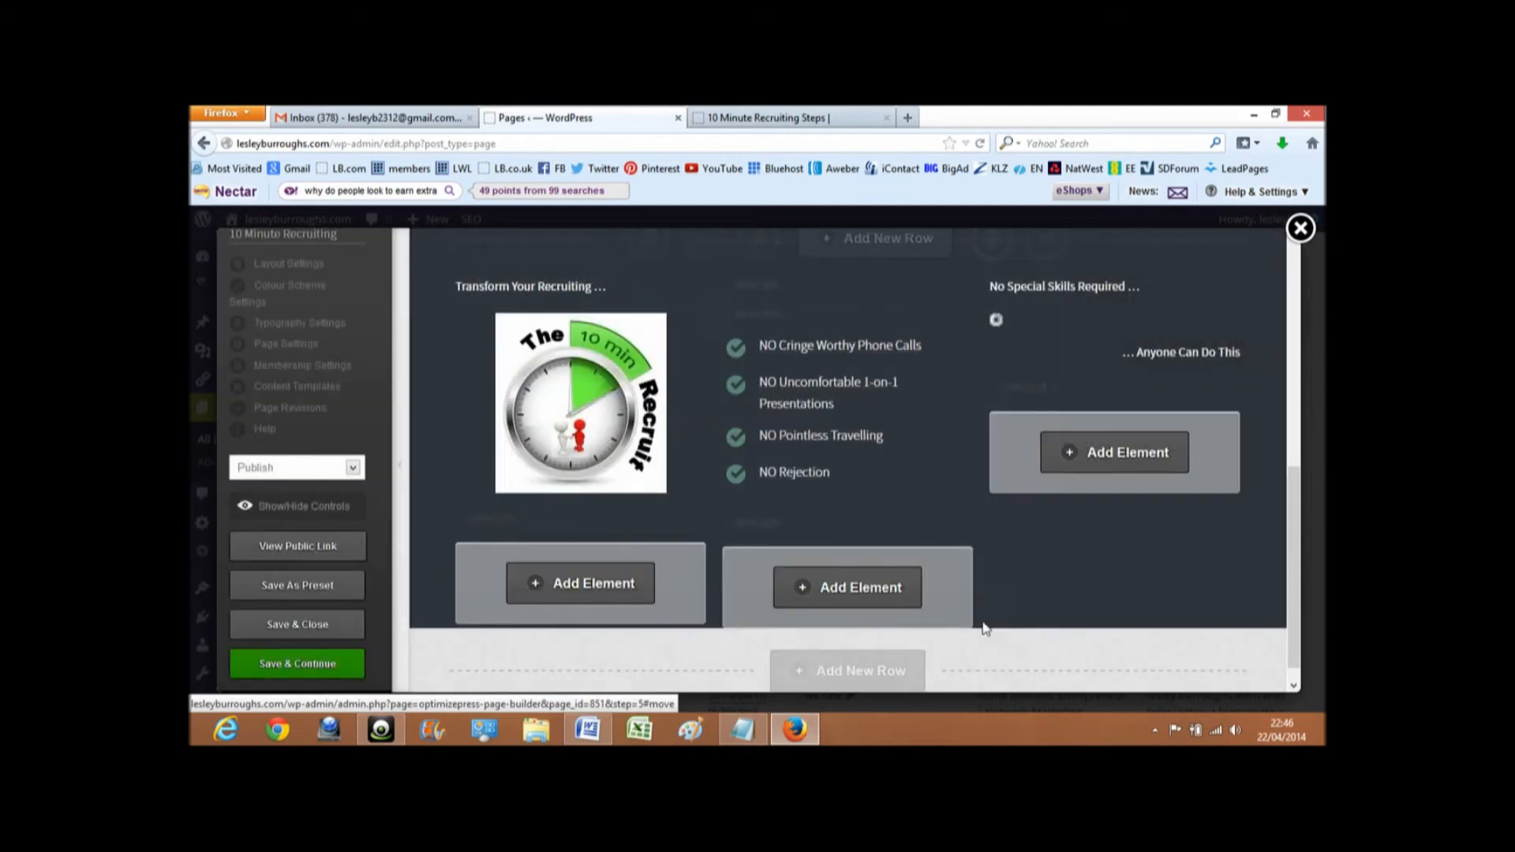
# - Save the page, keeping the editor open, and test the pop-up from the green arrows on the public page
pyautogui.moveTo(1101, 358)
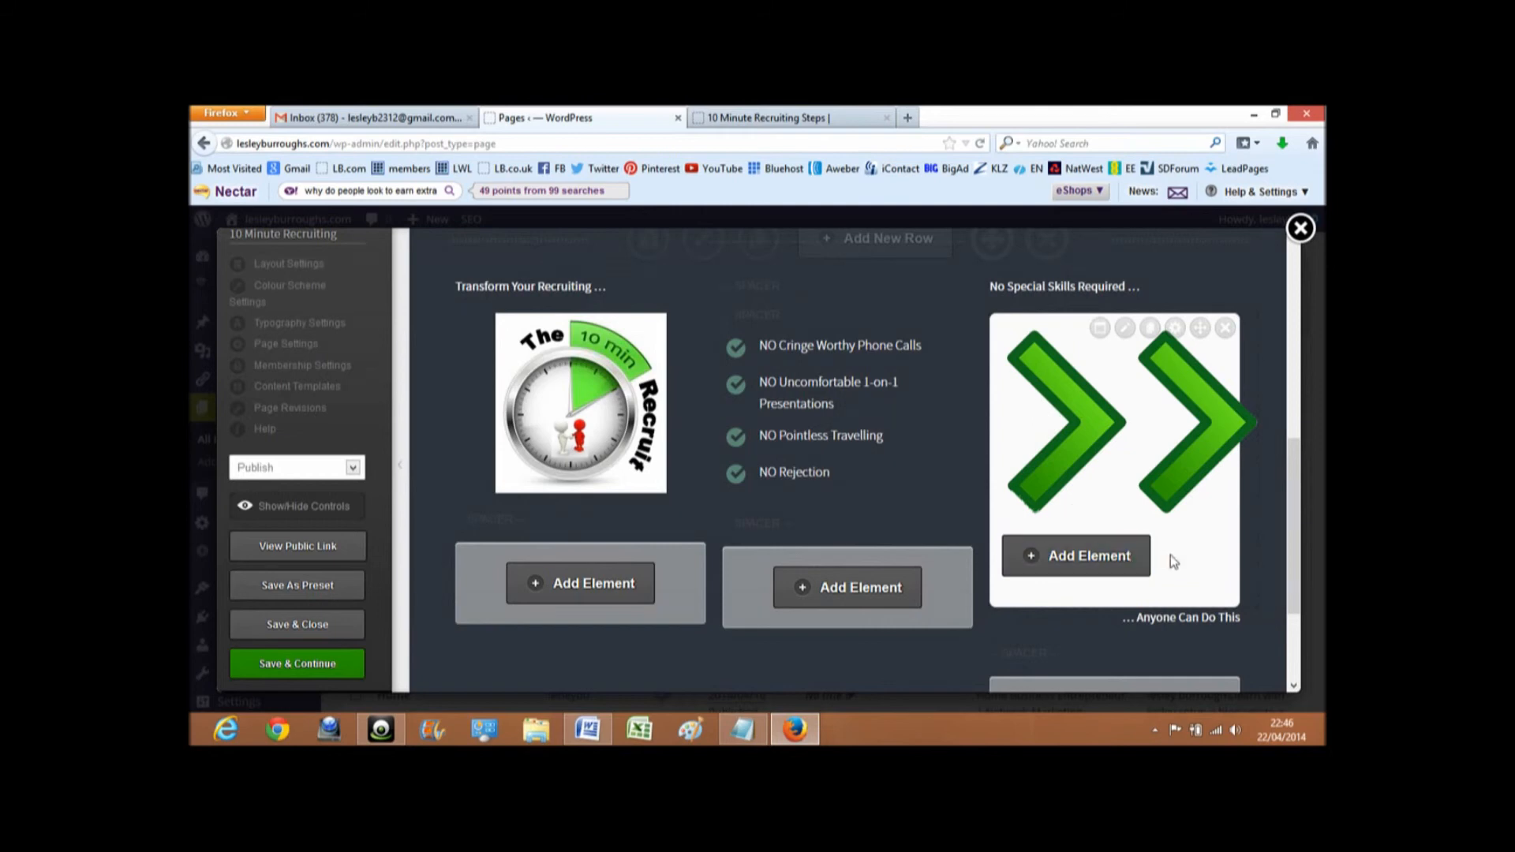
pyautogui.click(299, 665)
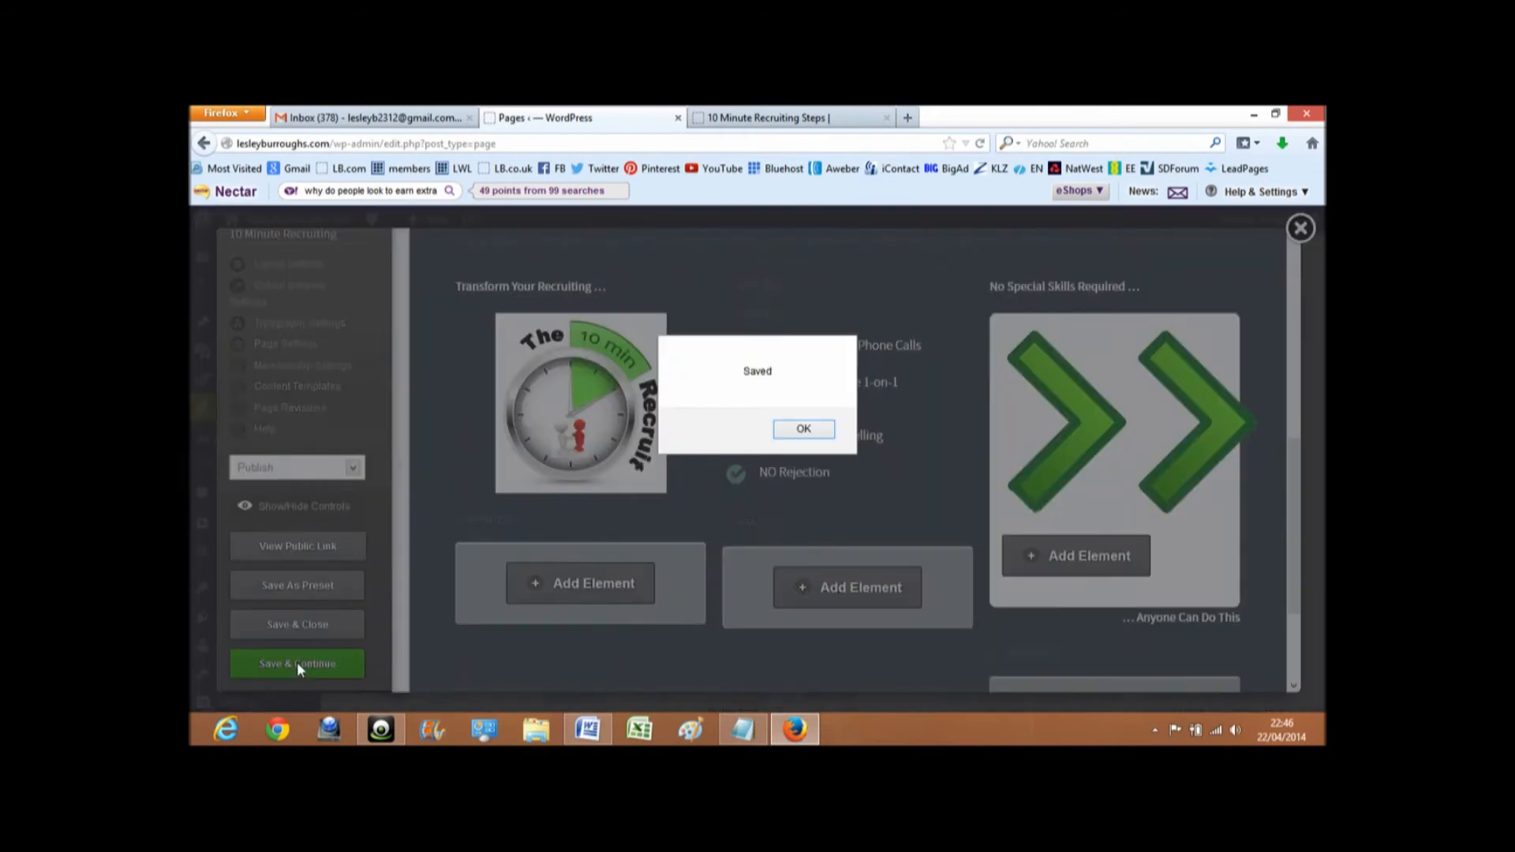
pyautogui.click(801, 434)
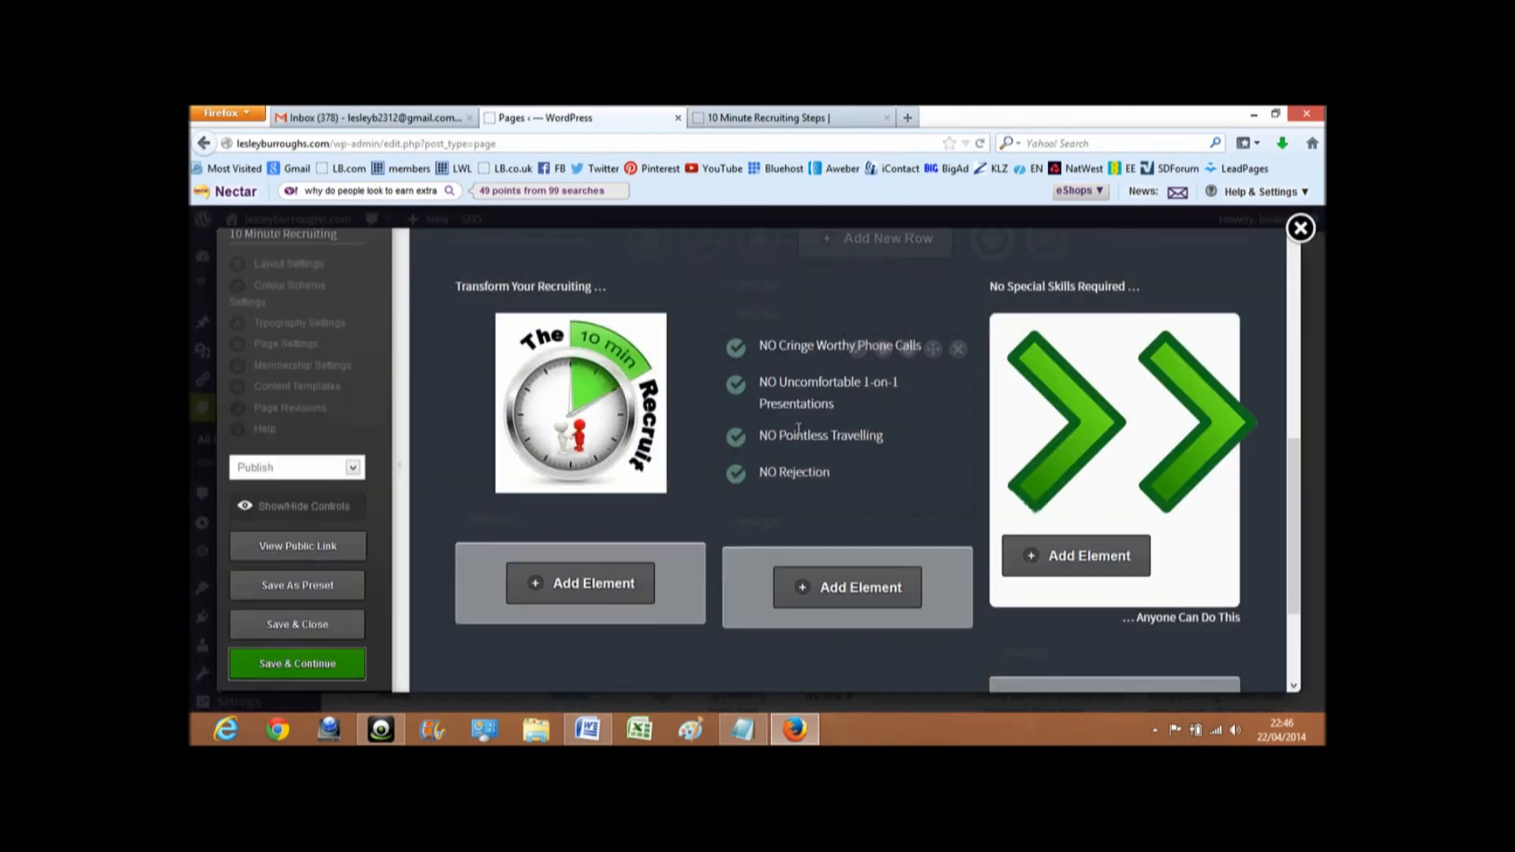
pyautogui.click(286, 552)
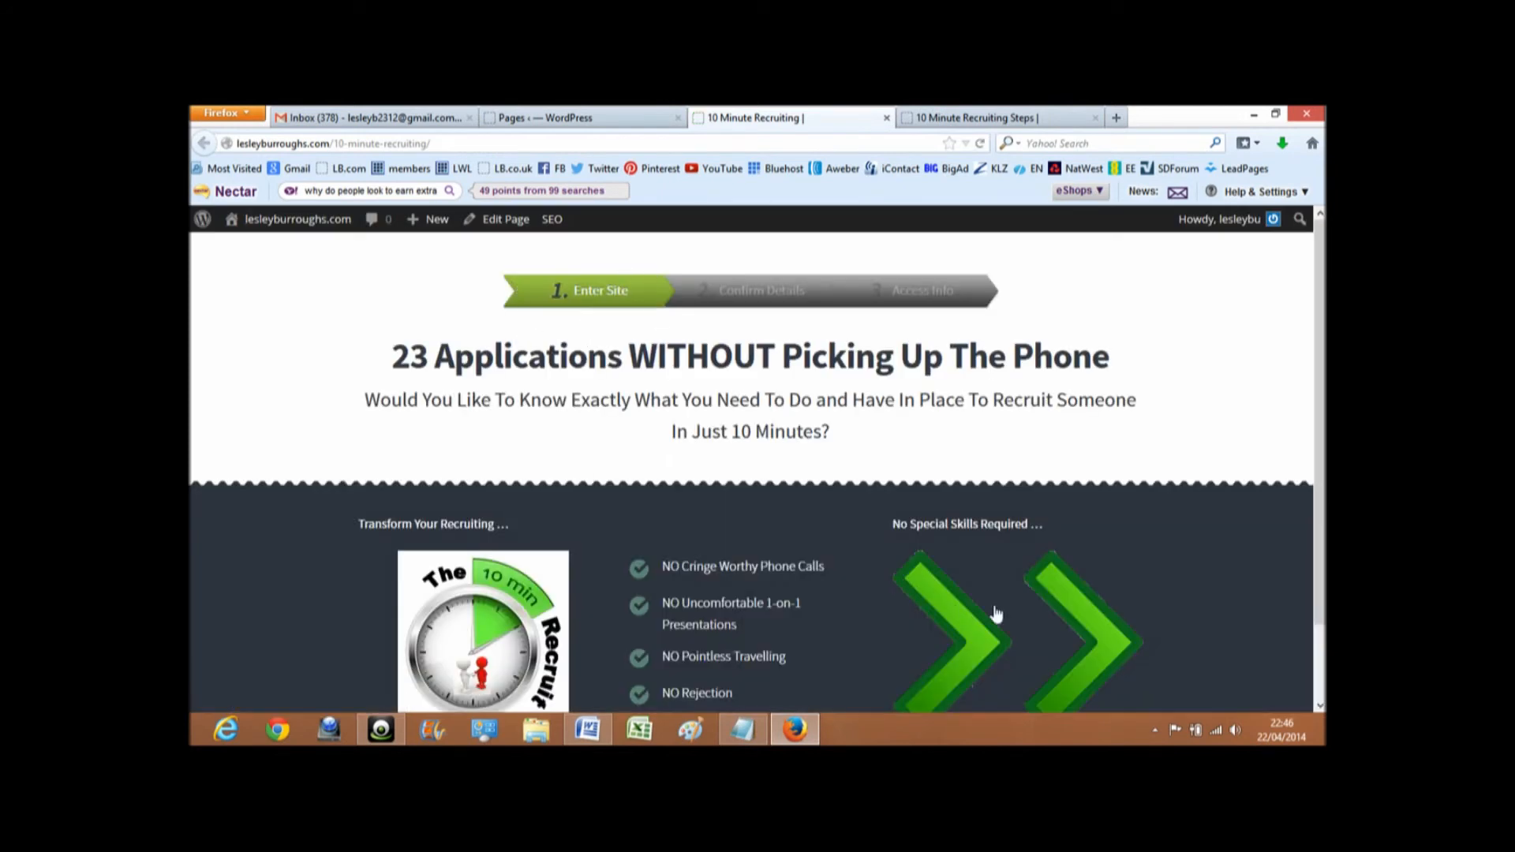
pyautogui.click(1081, 615)
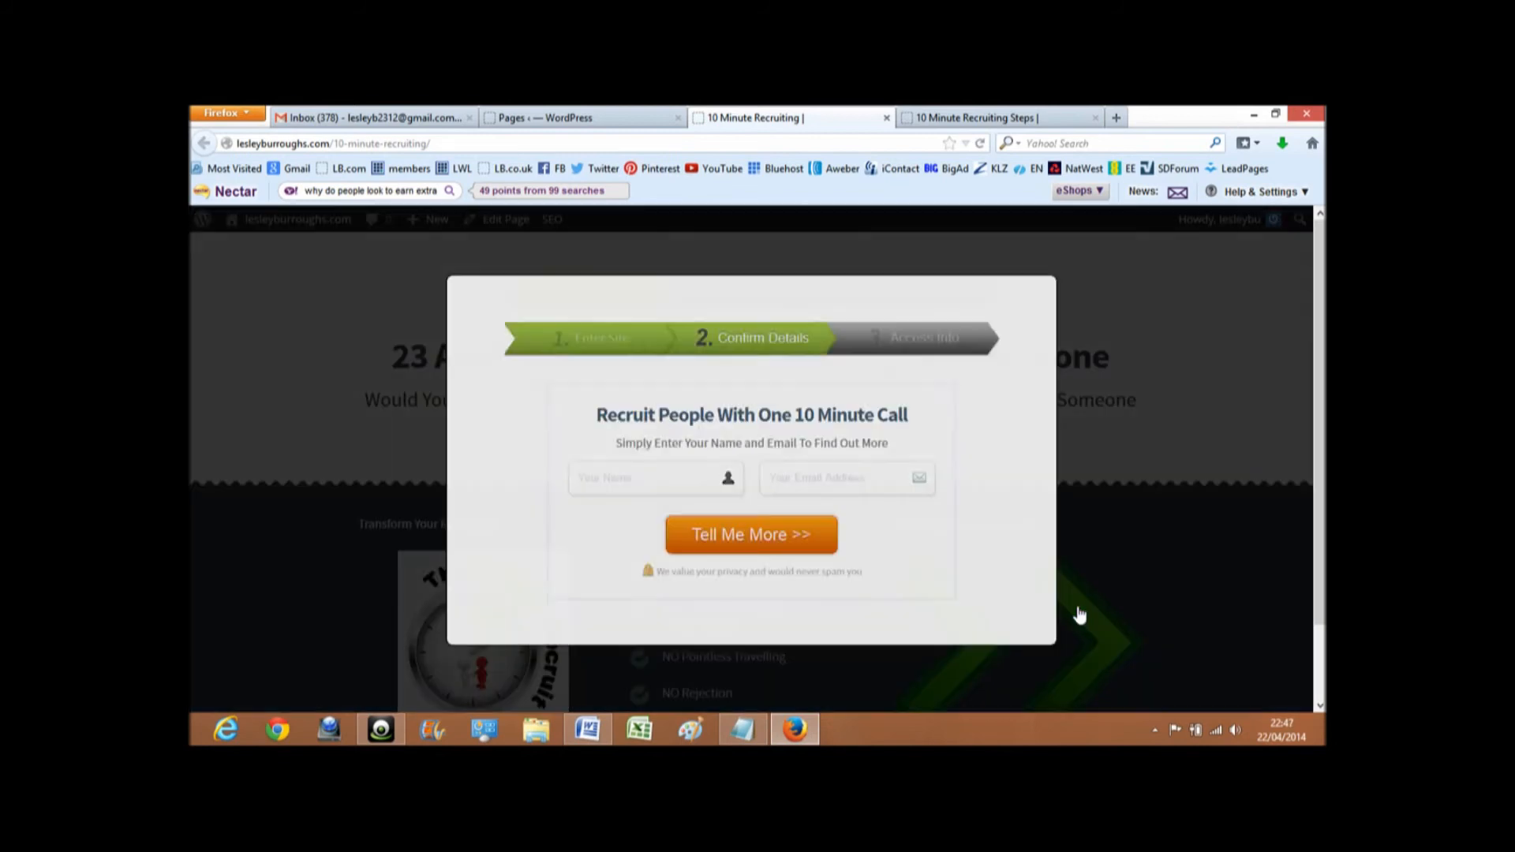